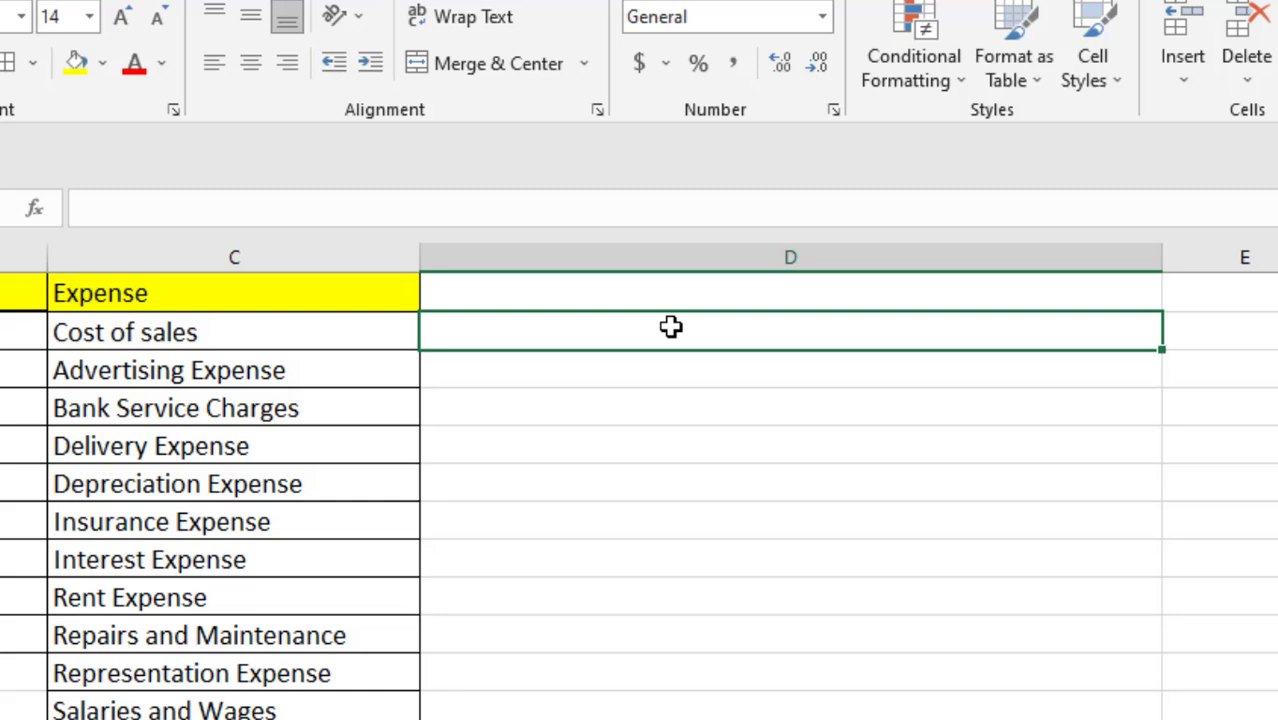
# Step: Start an OFFSET formula in D2 with the absolute reference Backend!$C$2, leaving the rows and cols arguments empty
pyautogui.write('=')
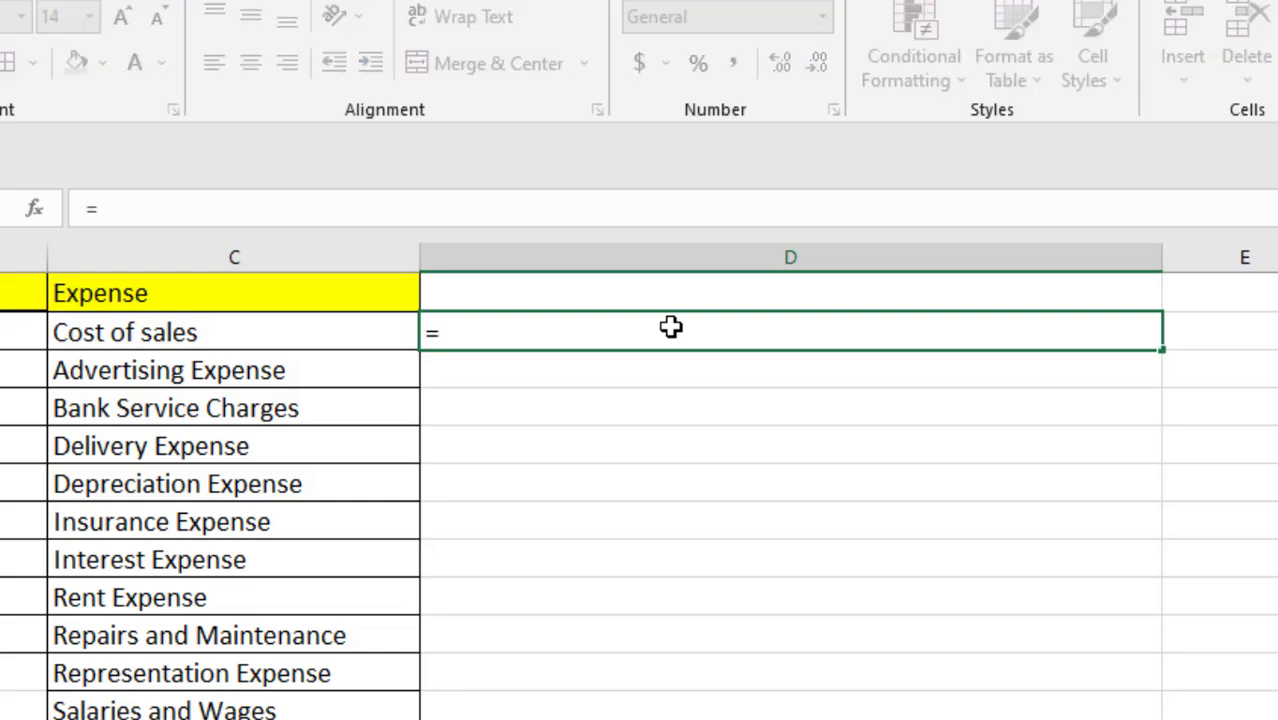
pyautogui.write('Of')
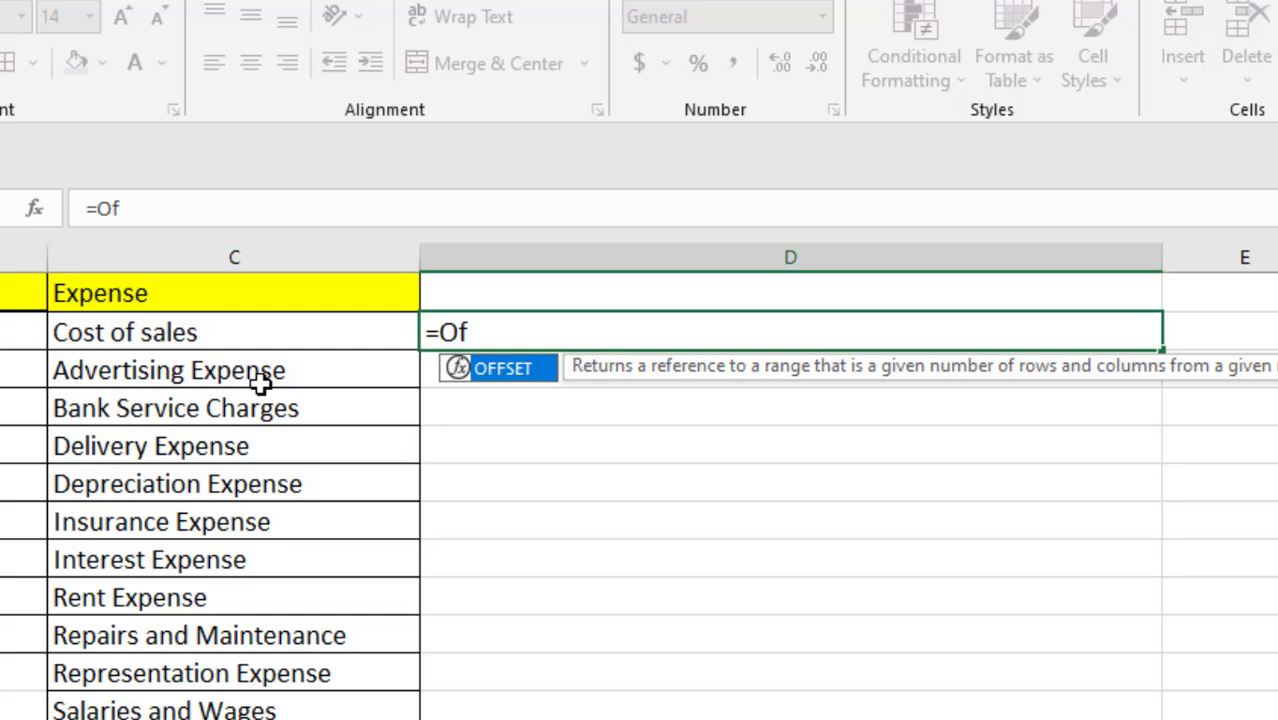
pyautogui.doubleClick(513, 378)
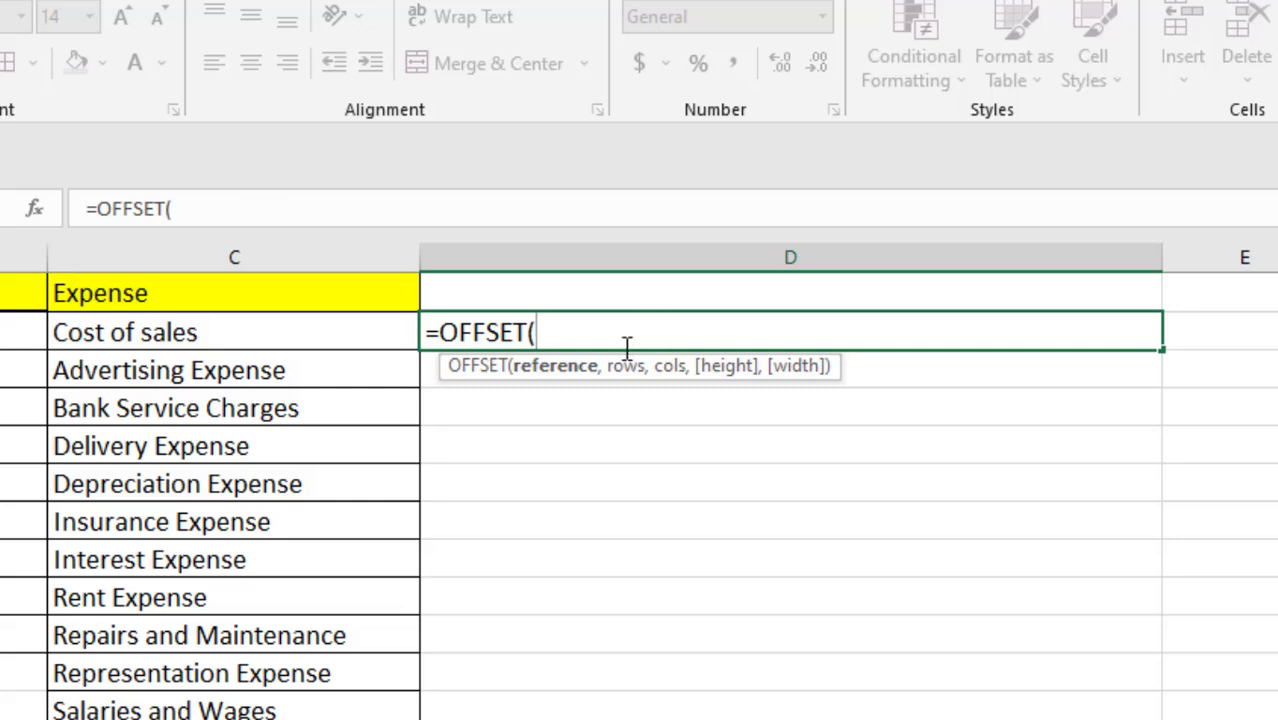
pyautogui.write('Backend')
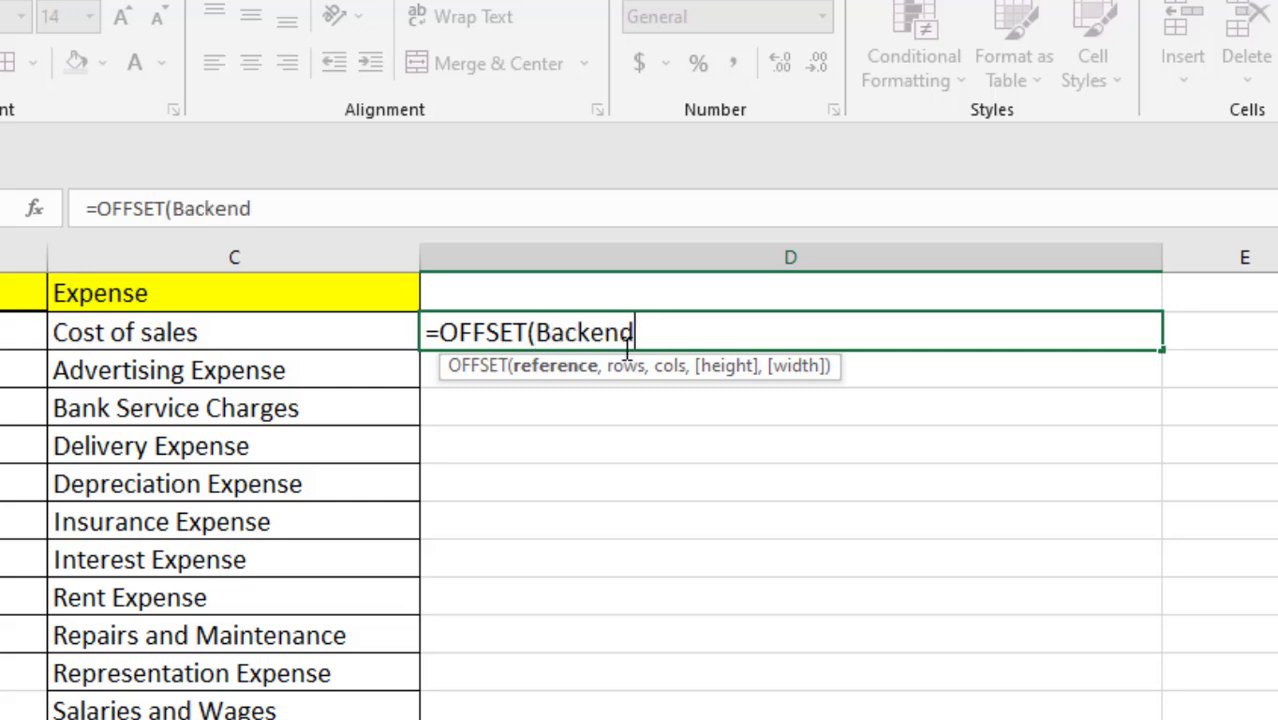
pyautogui.write('!')
pyautogui.click(194, 334)
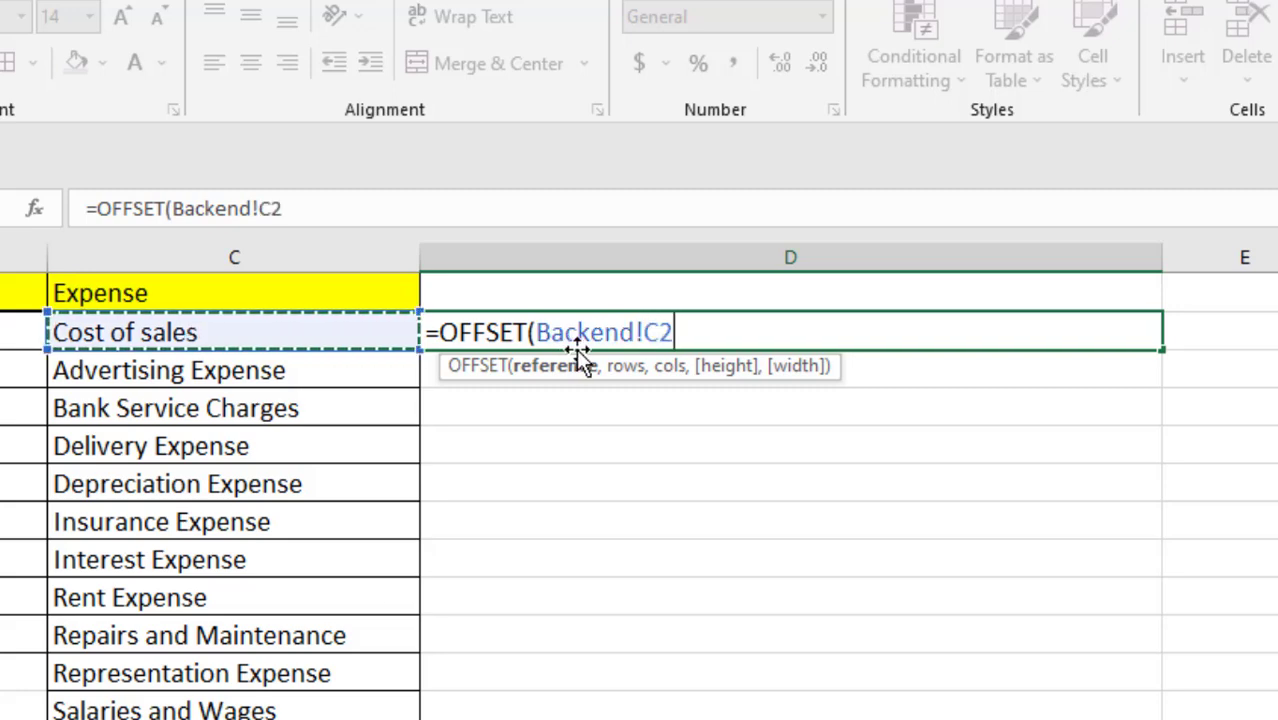
pyautogui.press('F4')
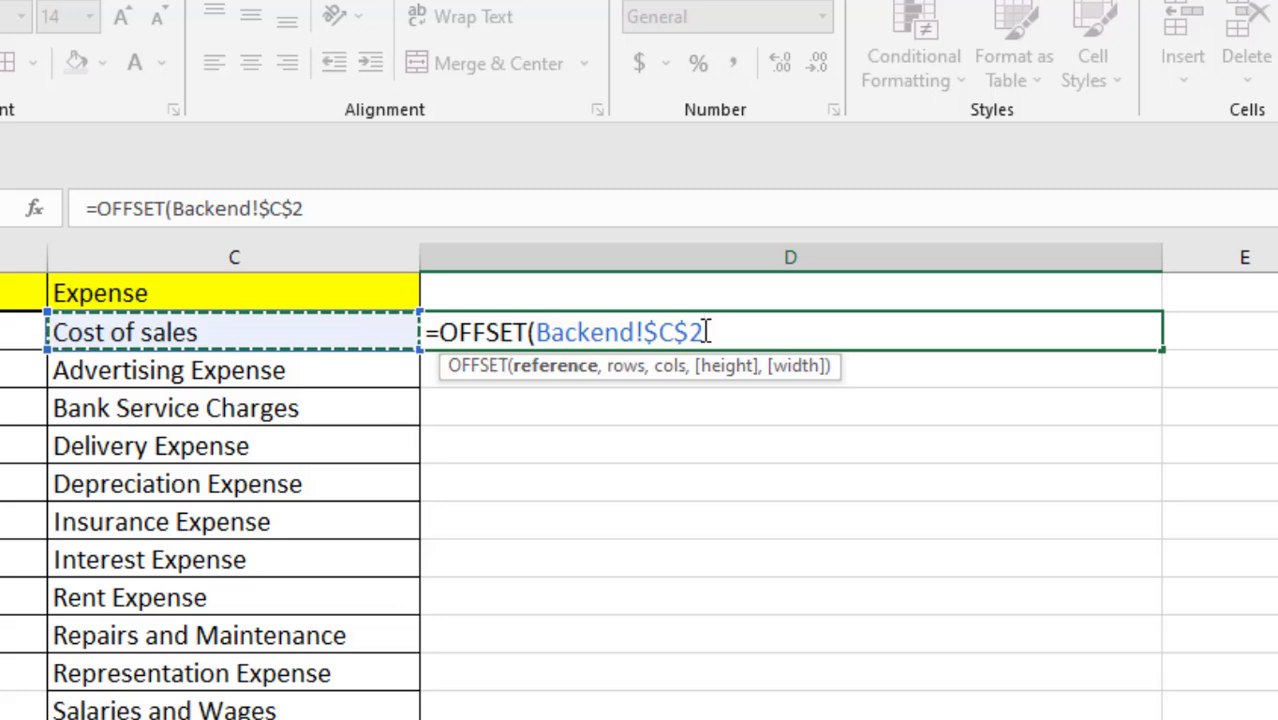
pyautogui.write(',')
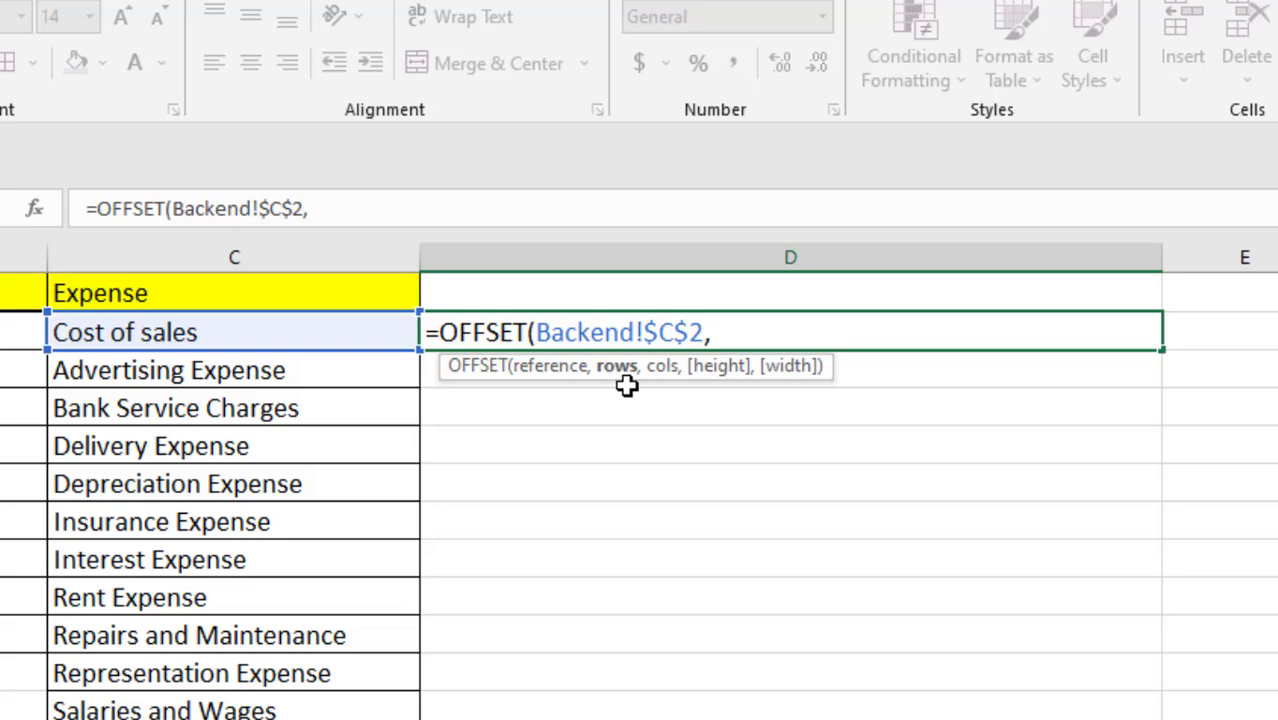
pyautogui.write(',')
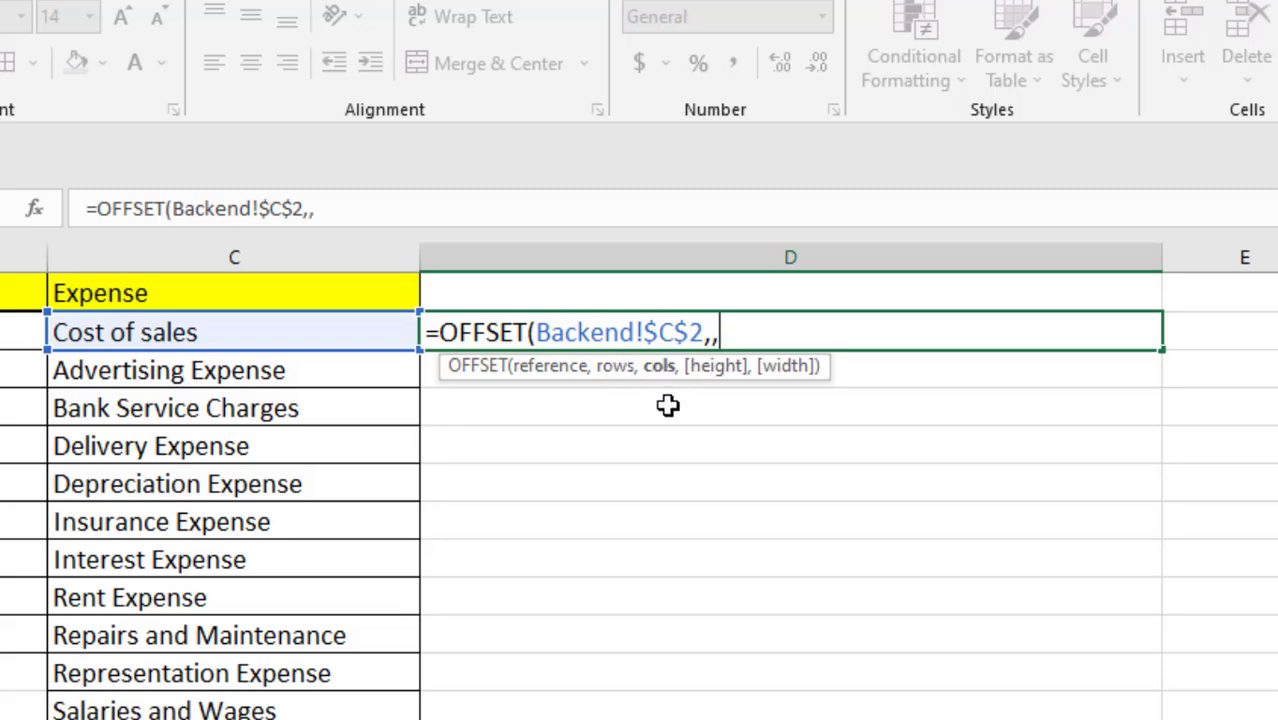
pyautogui.write(',')
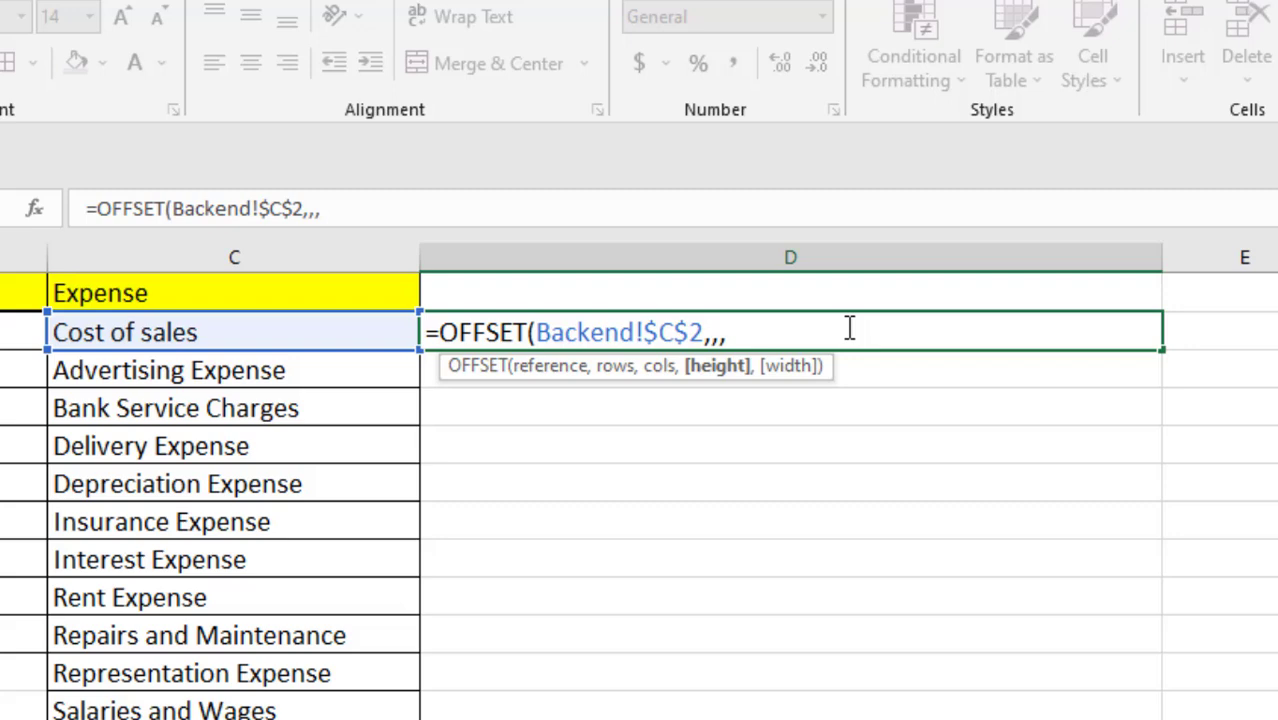
# Step: Complete the D2 formula with COUNTA(Backend!$C$2:$C$500) as the OFFSET height argument and enter it
pyautogui.write('Coun')
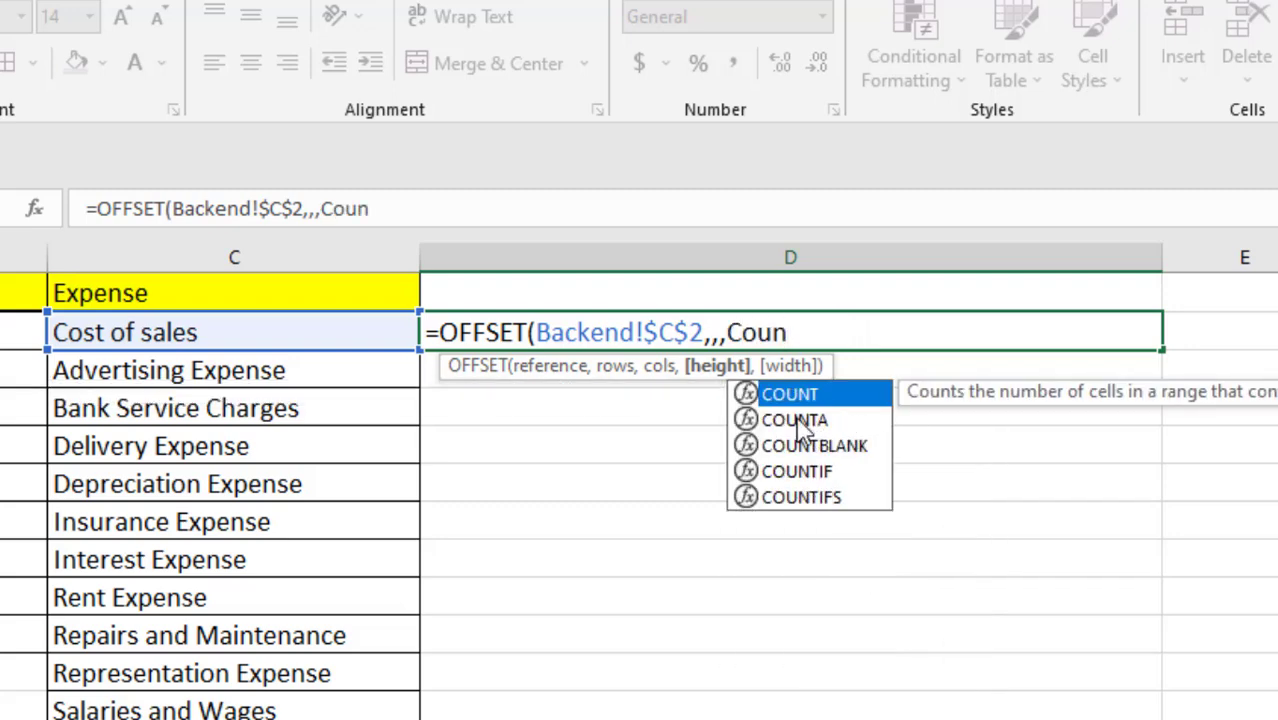
pyautogui.click(795, 419)
pyautogui.doubleClick(795, 419)
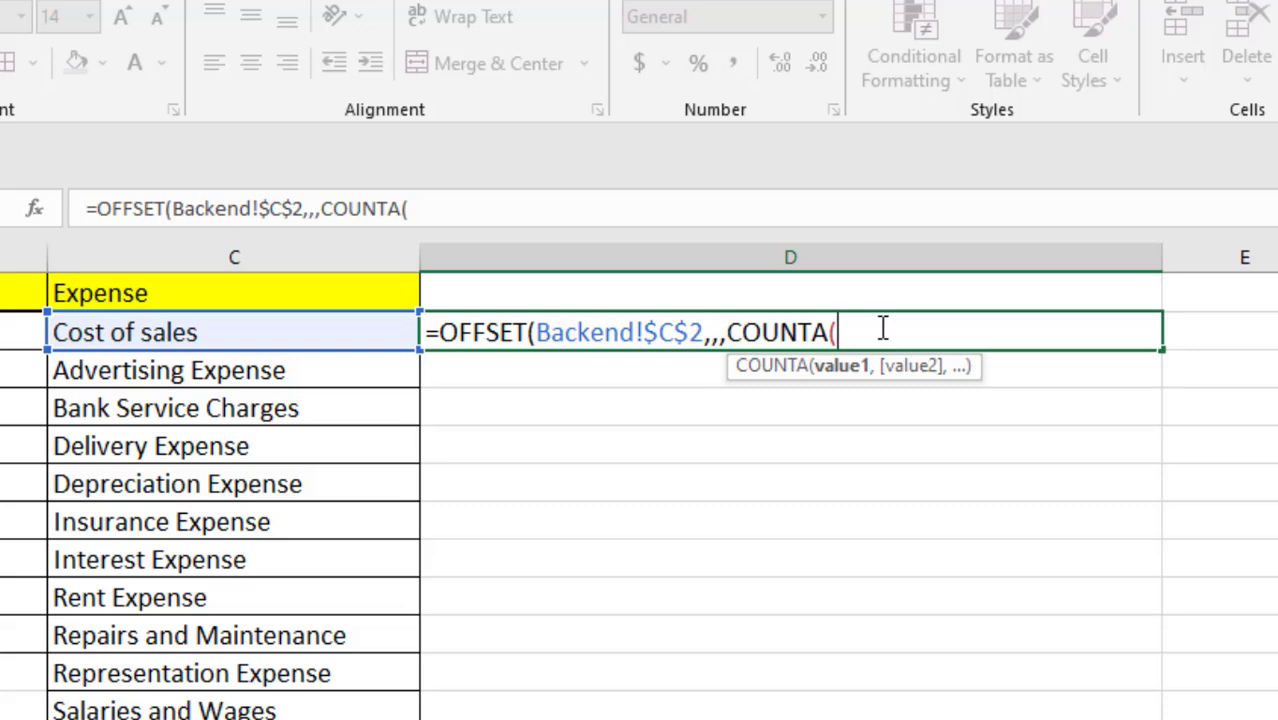
pyautogui.write('Backend')
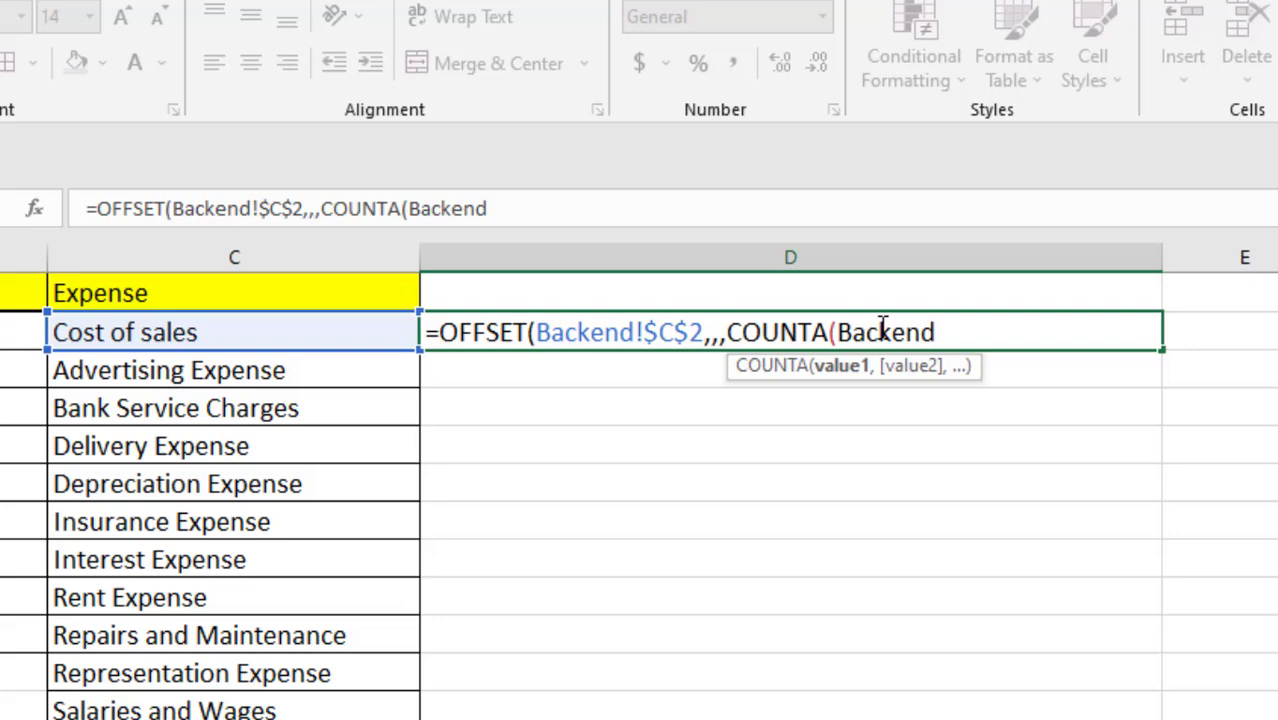
pyautogui.write('!')
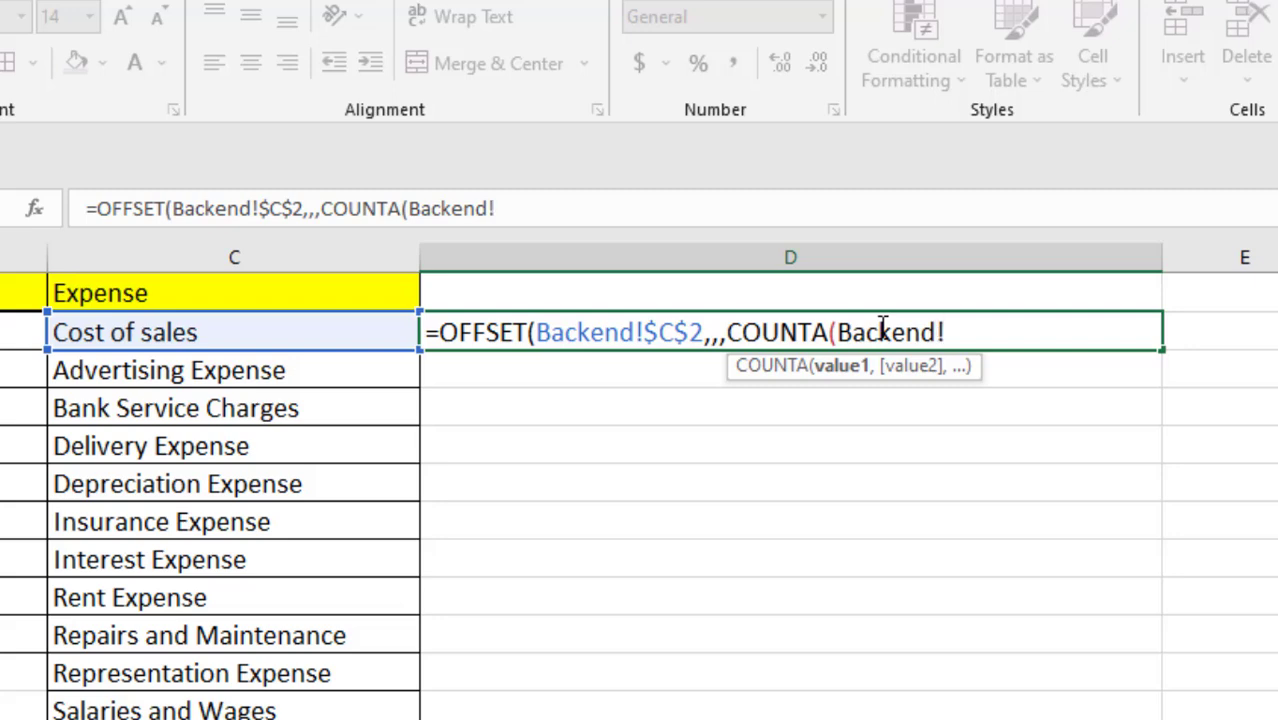
pyautogui.click(302, 337)
pyautogui.press('F4')
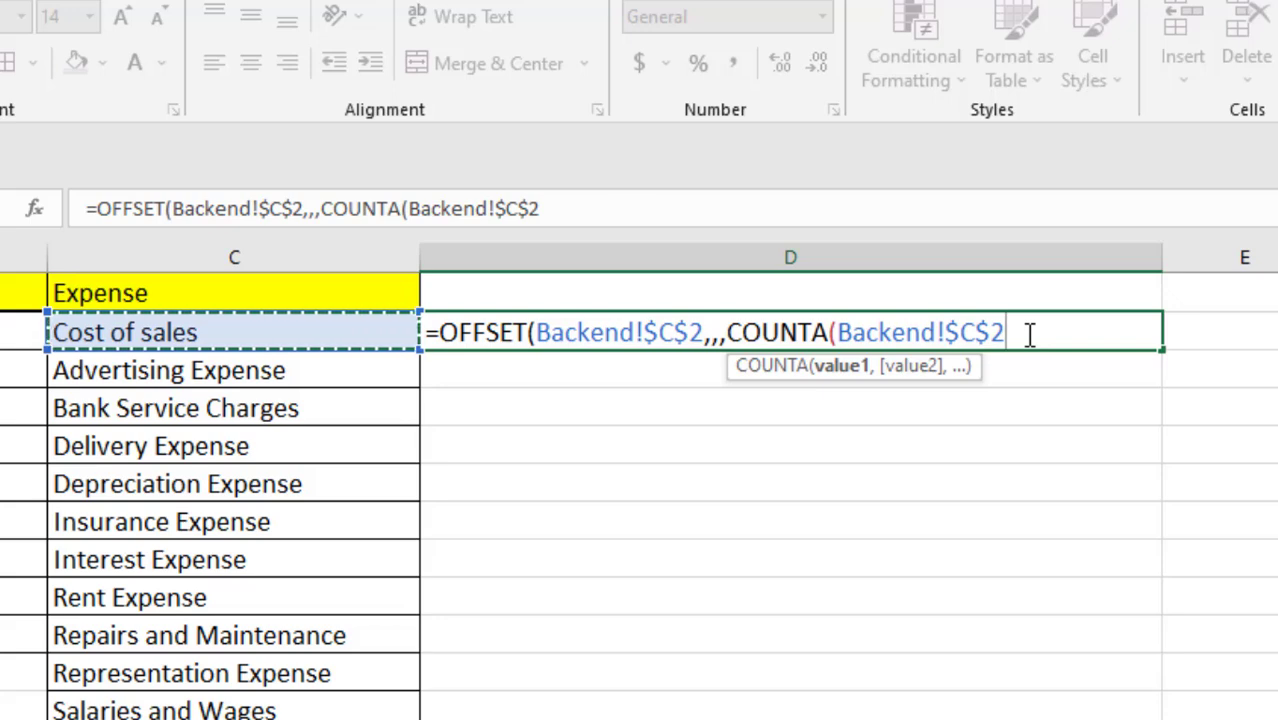
pyautogui.write(':')
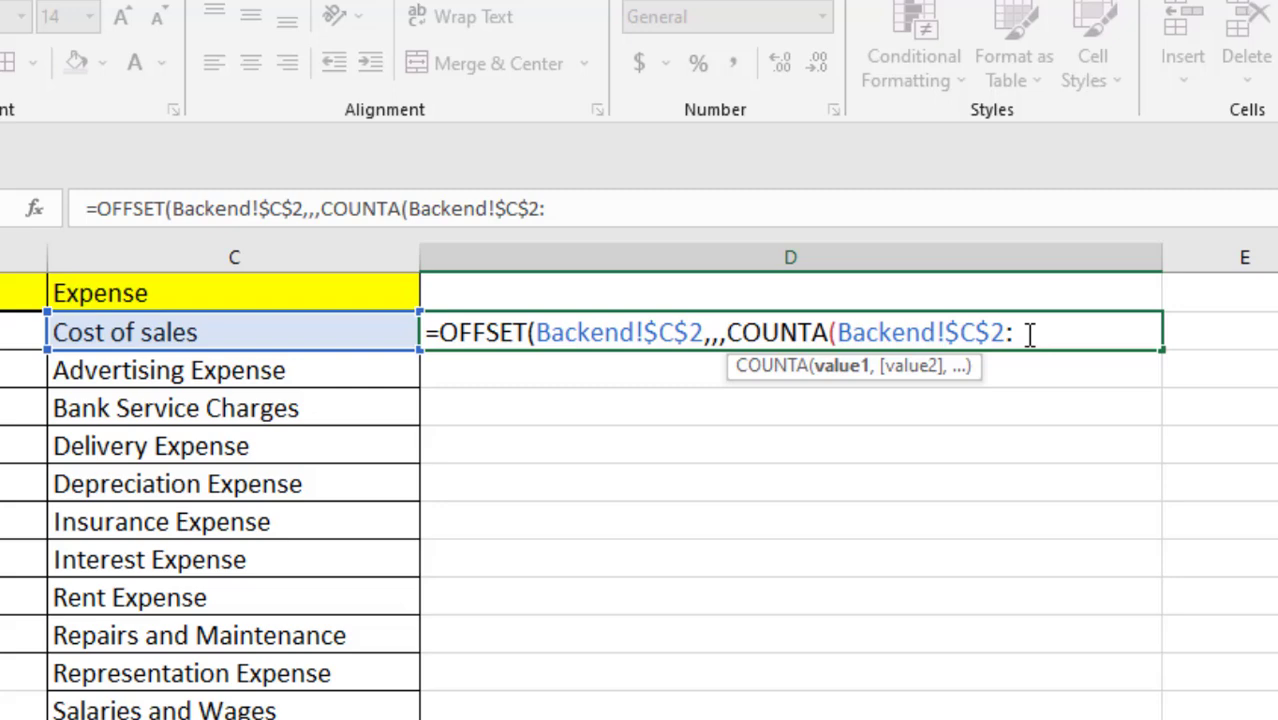
pyautogui.write('C500')
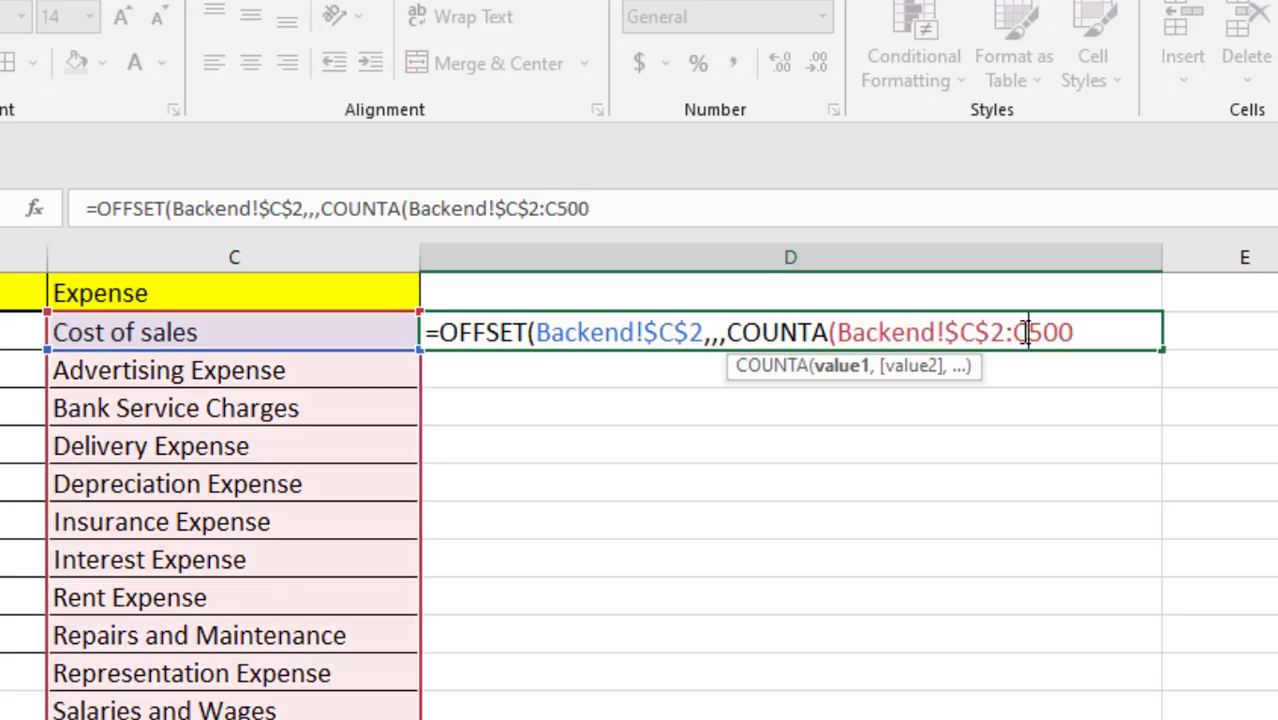
pyautogui.press('F4')
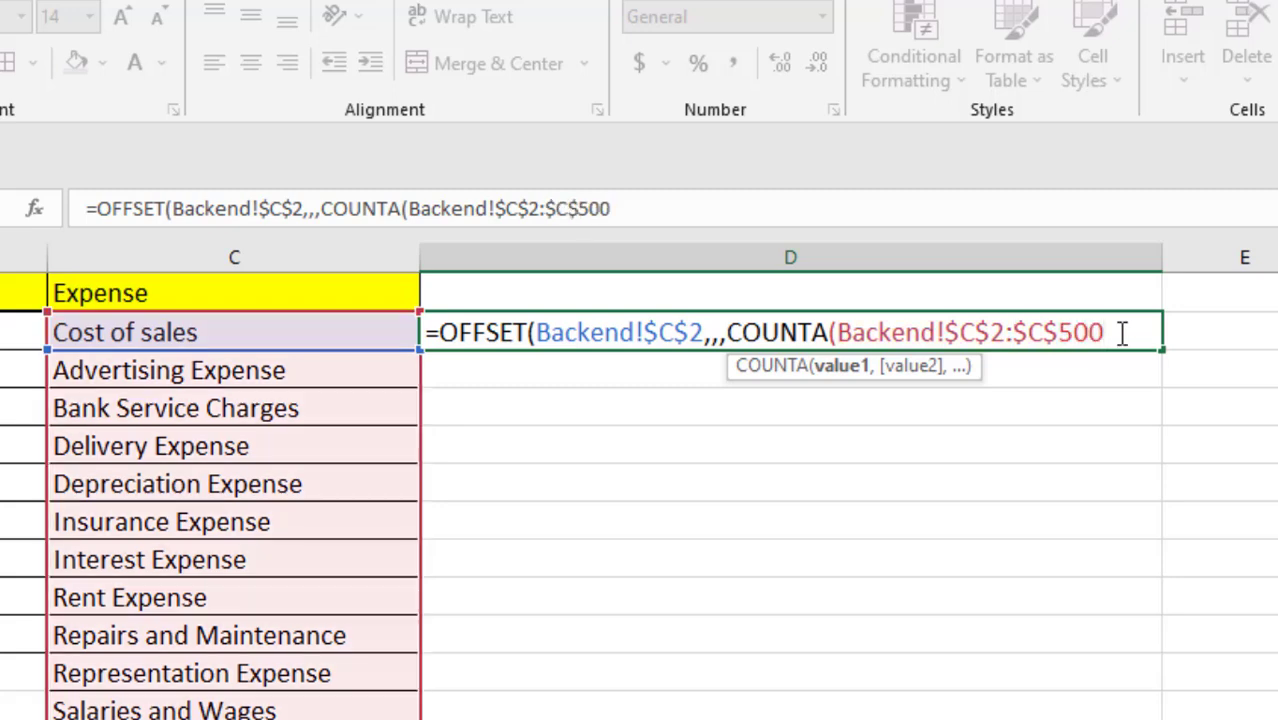
pyautogui.write(')')
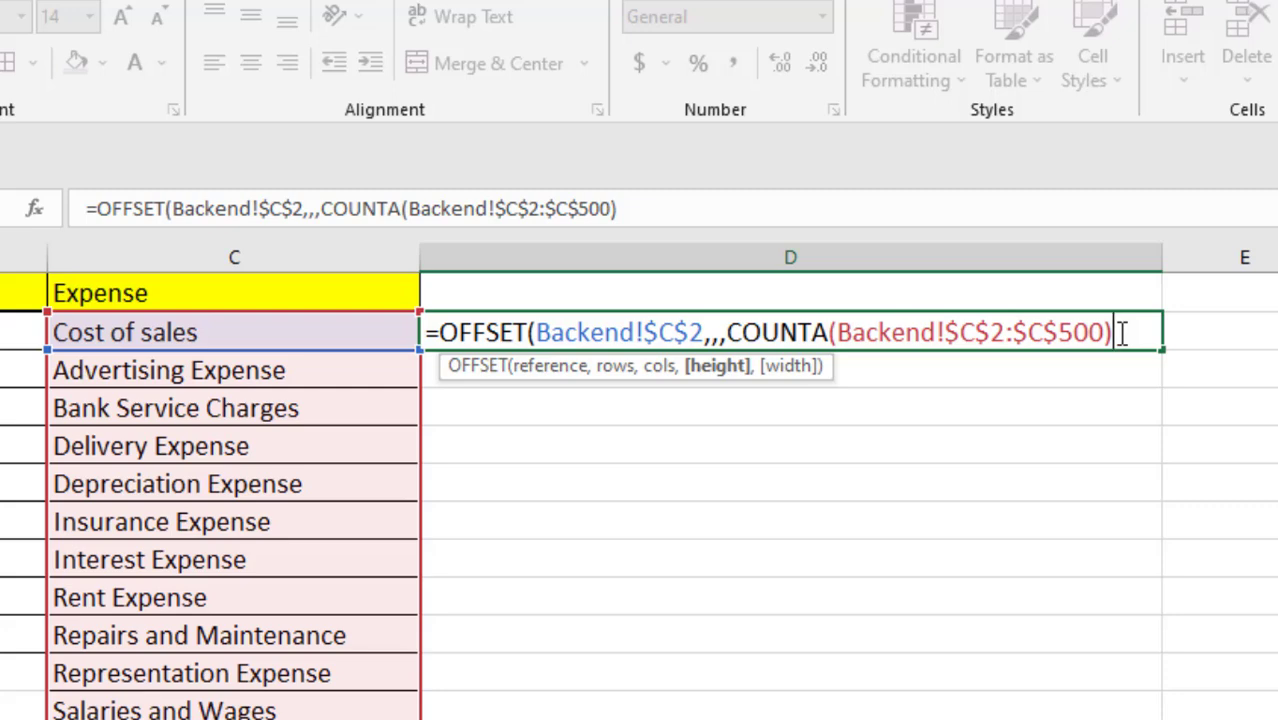
pyautogui.write(')')
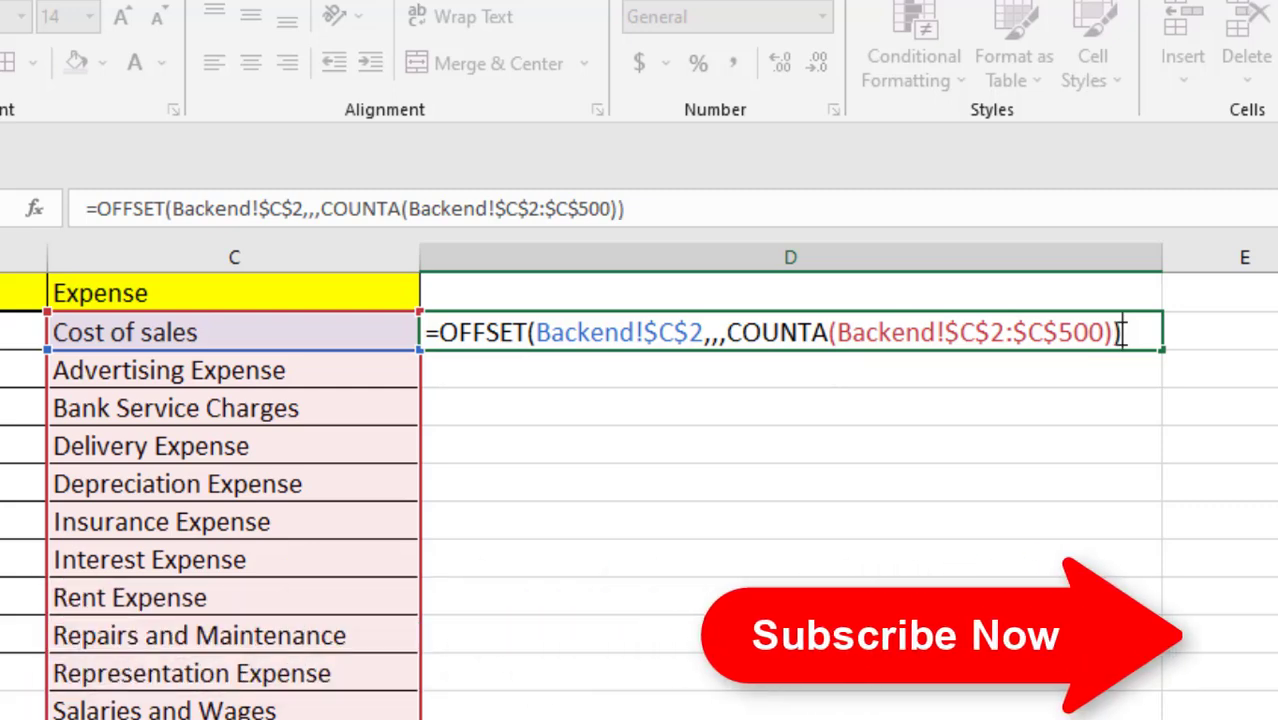
pyautogui.press('Return')
# Step: Cut the whole OFFSET formula text out of cell D2, leaving the cell empty
pyautogui.click(1120, 332)
pyautogui.click(70, 200)
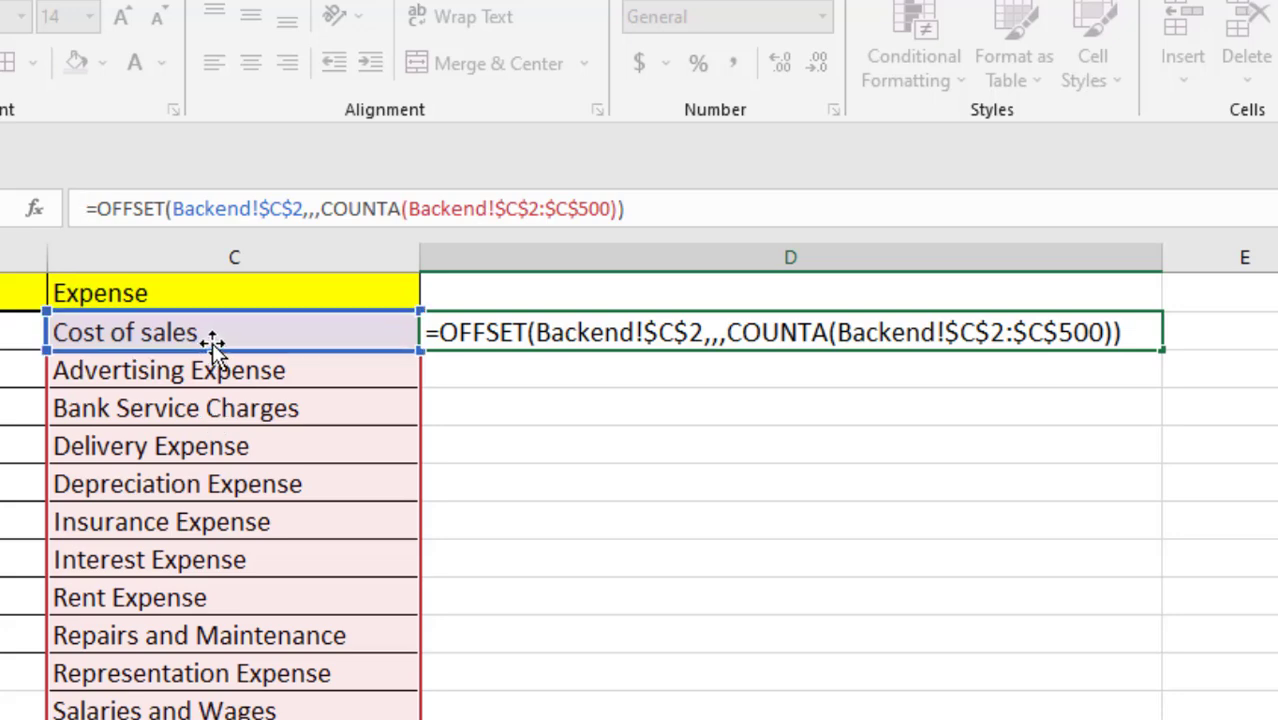
pyautogui.moveTo(681, 210); pyautogui.dragTo(91, 212)
pyautogui.hotkey('ctrl', 'x')
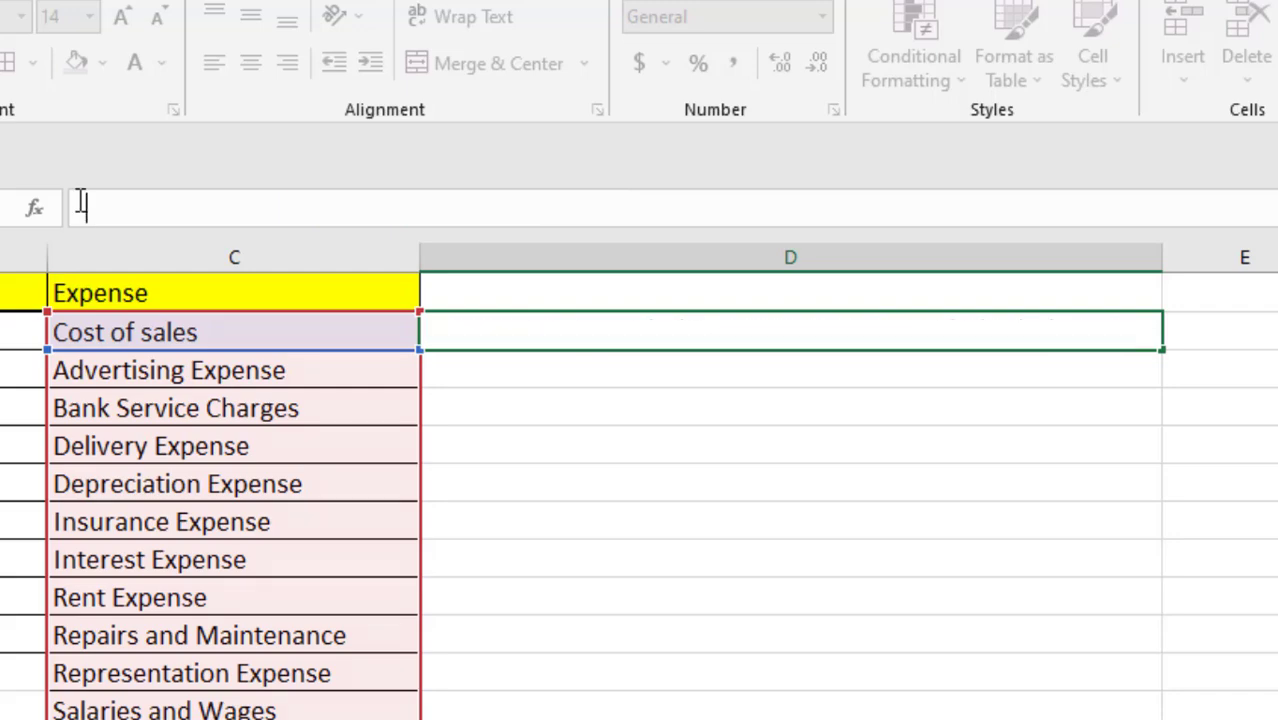
pyautogui.click(770, 480)
pyautogui.click(627, 347)
# Step: Create a new workbook-scope defined name called Dyn_Expense
pyautogui.click(165, 30)
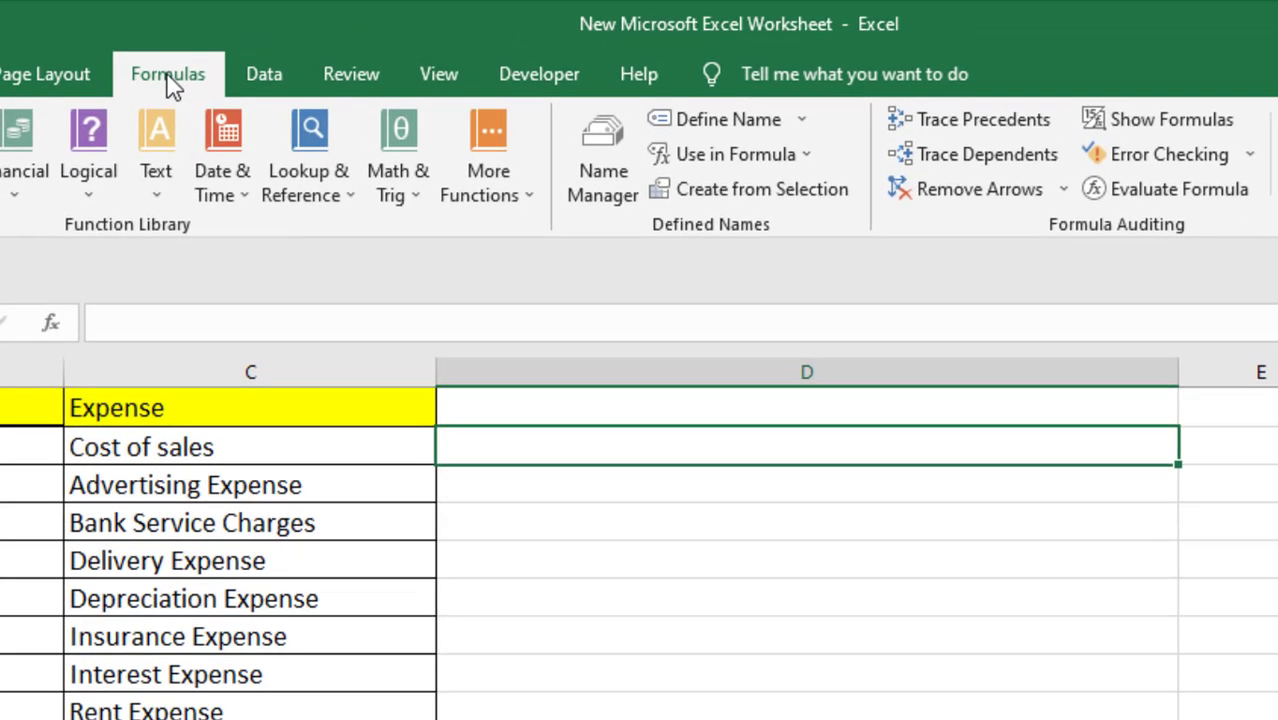
pyautogui.click(595, 185)
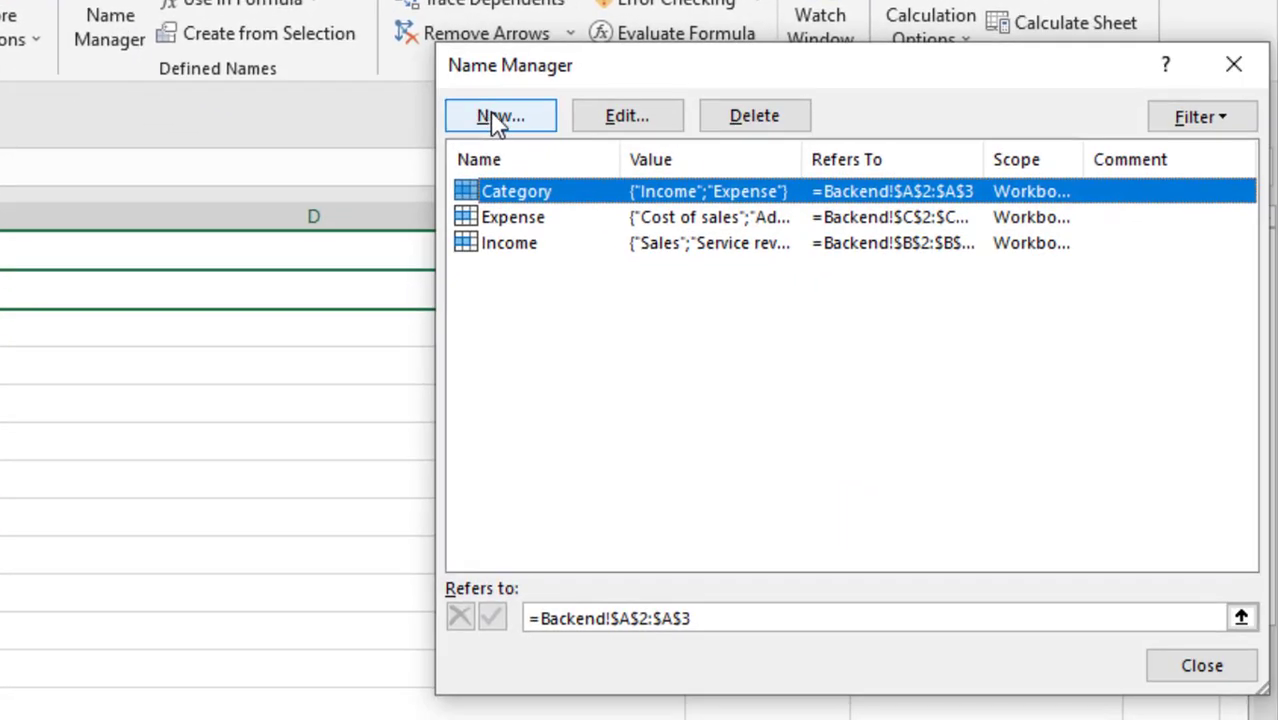
pyautogui.click(498, 118)
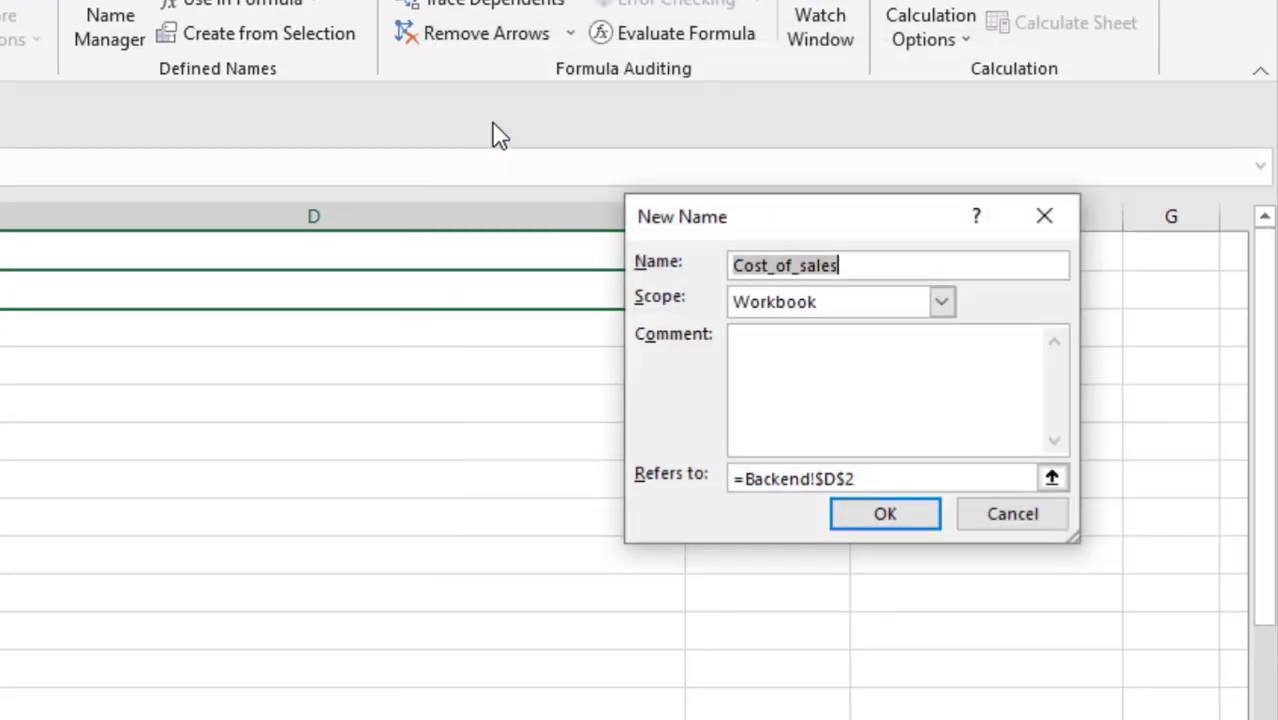
pyautogui.moveTo(850, 234); pyautogui.dragTo(198, 236)
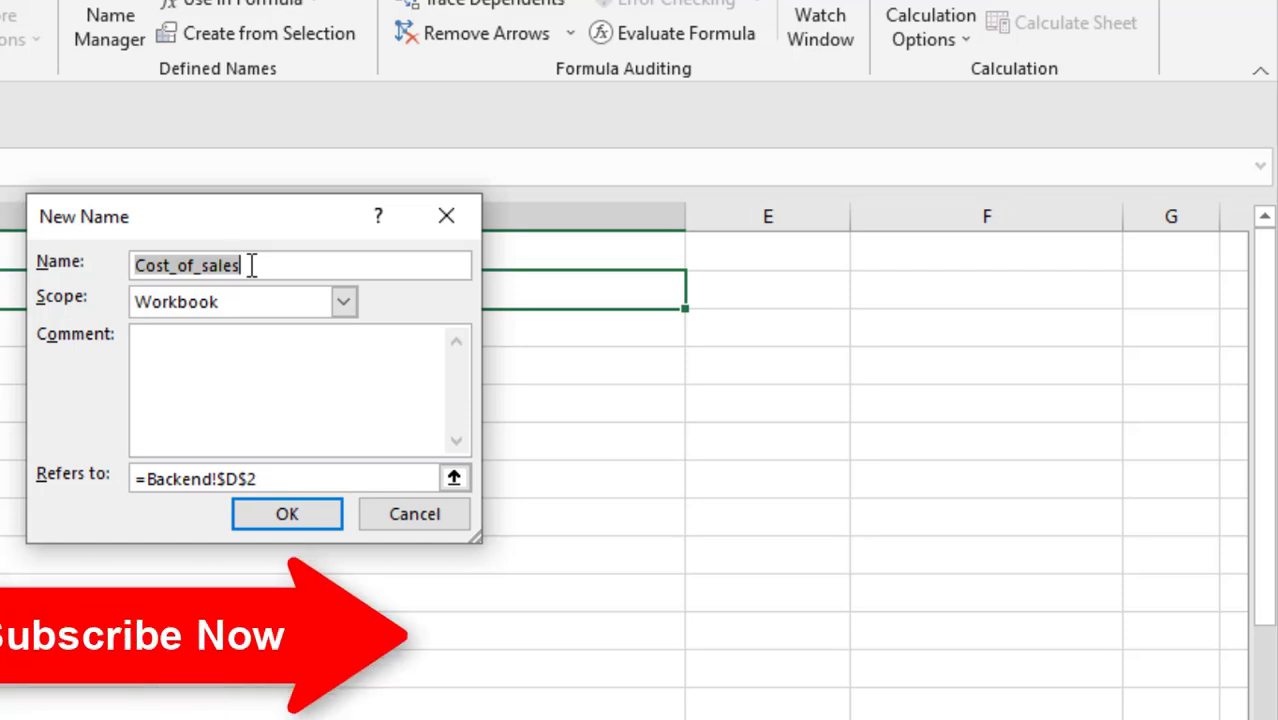
pyautogui.write('Dy')
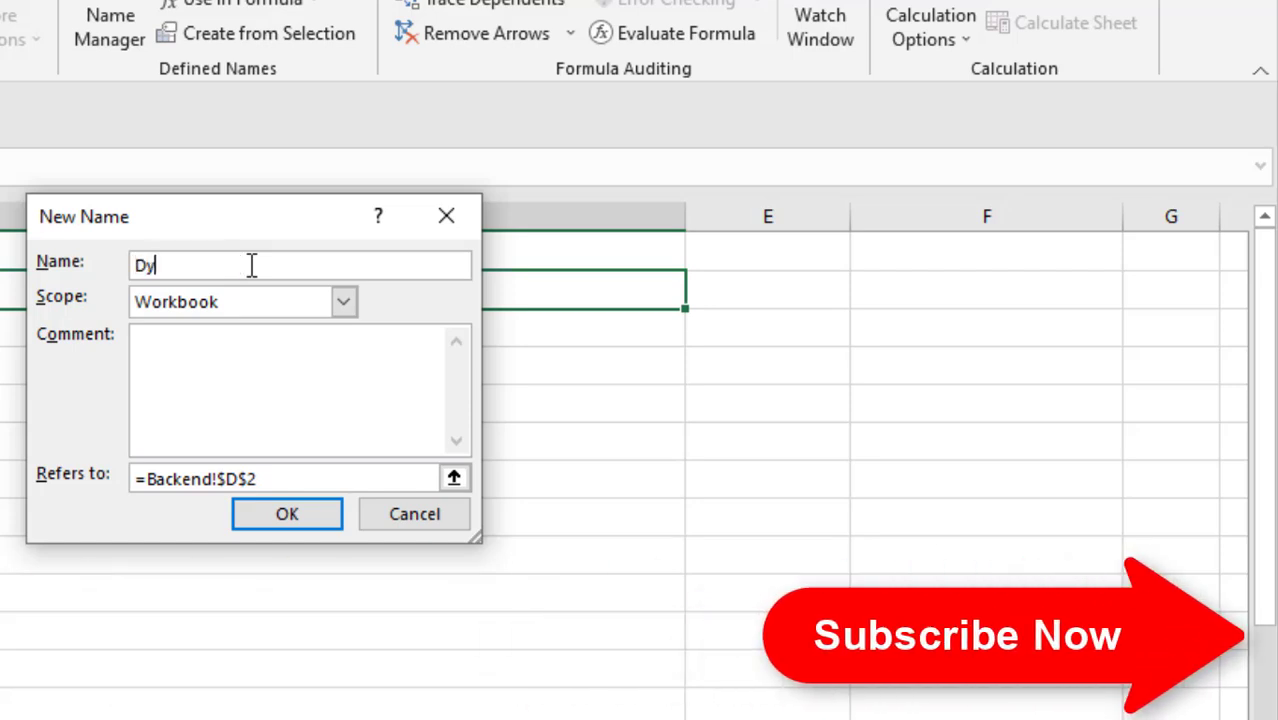
pyautogui.write('n_e')
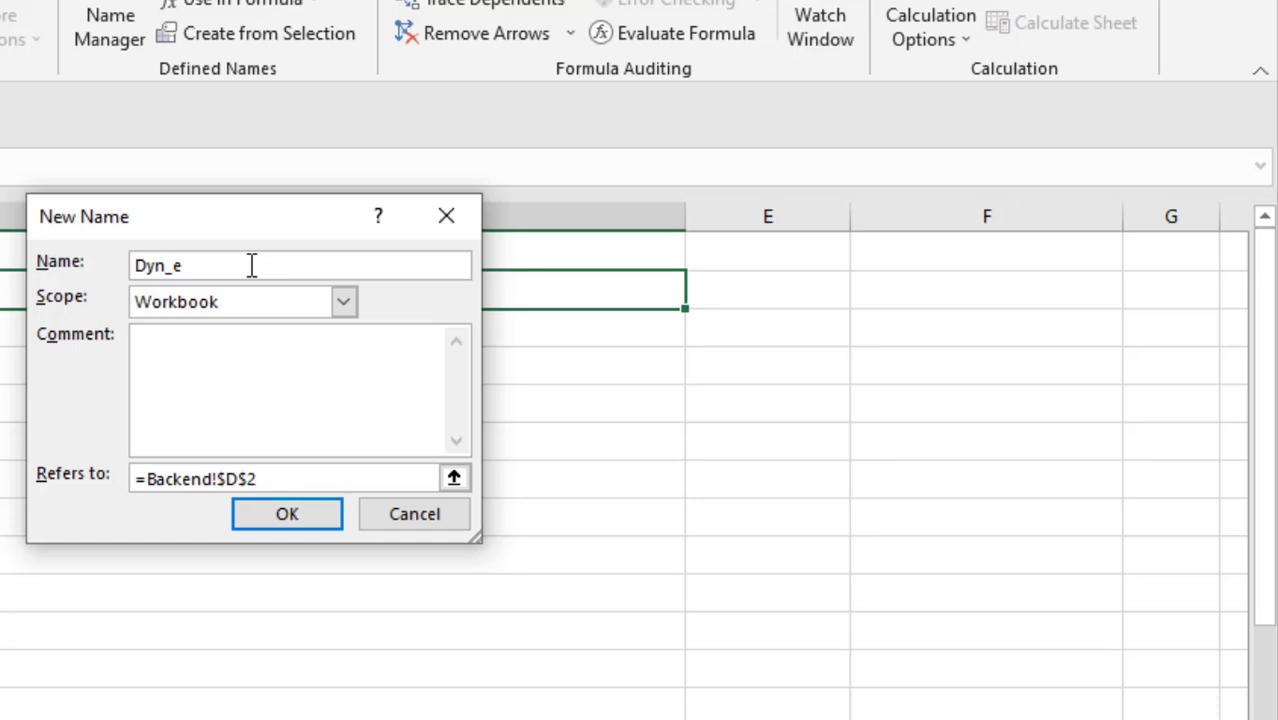
pyautogui.write('xpense')
# Step: Replace the Dyn_Expense reference with the cut formula =OFFSET(Backend!$C$2,,,COUNTA(Backend!$C$2:$C$500)) and save the name
pyautogui.click(277, 482)
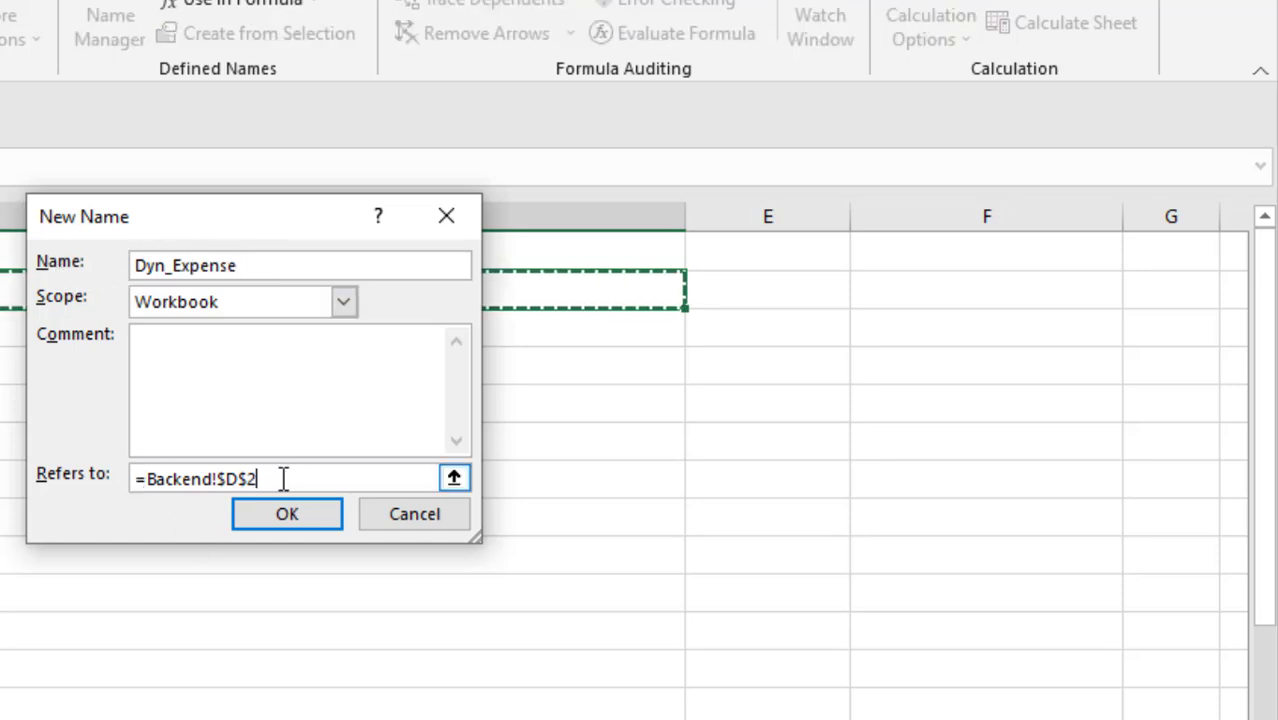
pyautogui.moveTo(284, 480); pyautogui.dragTo(137, 476)
pyautogui.press('BackSpace')
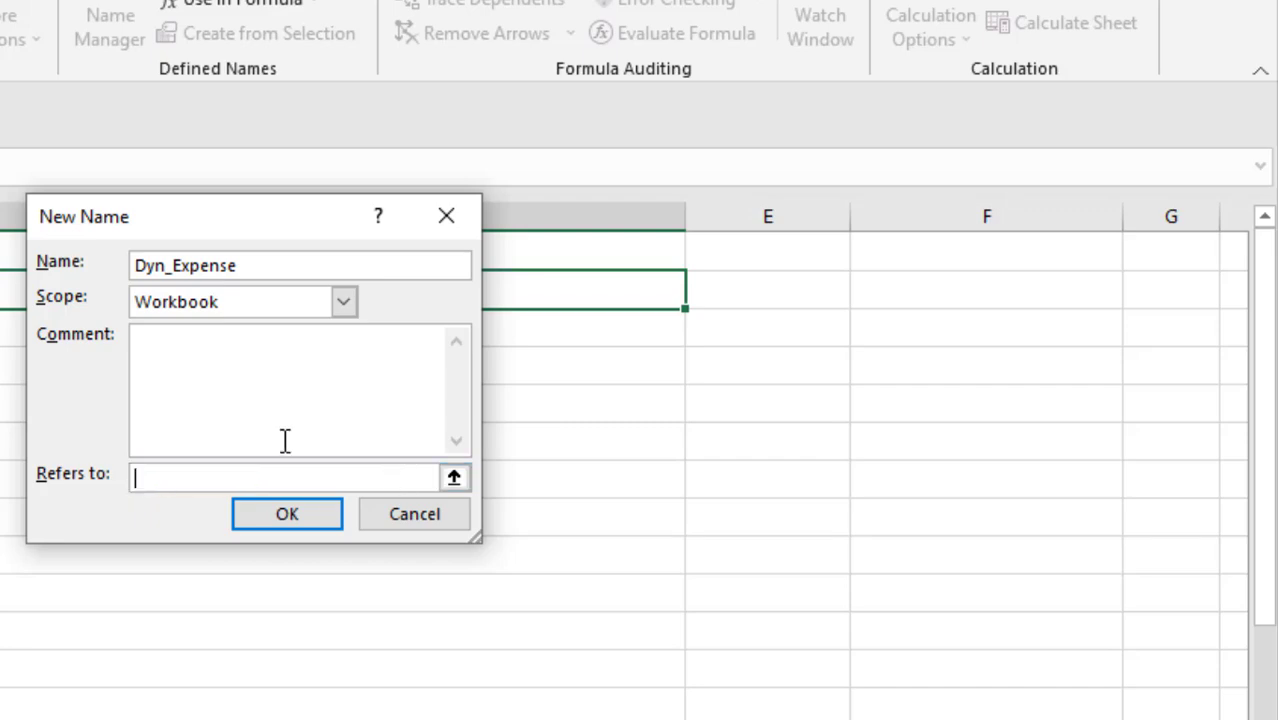
pyautogui.hotkey('ctrl', 'v')
pyautogui.click(303, 522)
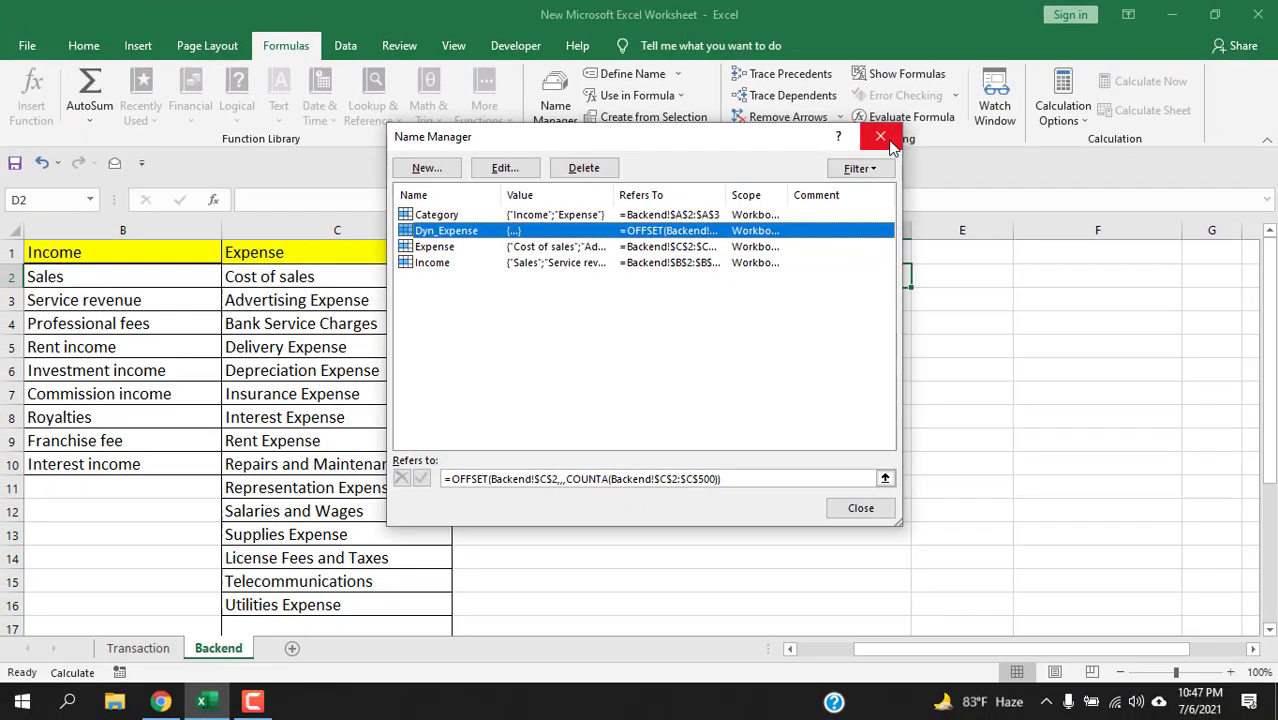
pyautogui.click(690, 80)
# Step: Open the Dyn_Expense name's definition and check which cells of the Expense column its reference covers
pyautogui.scroll(-2, 603, 448)
pyautogui.scroll(1, 603, 448)
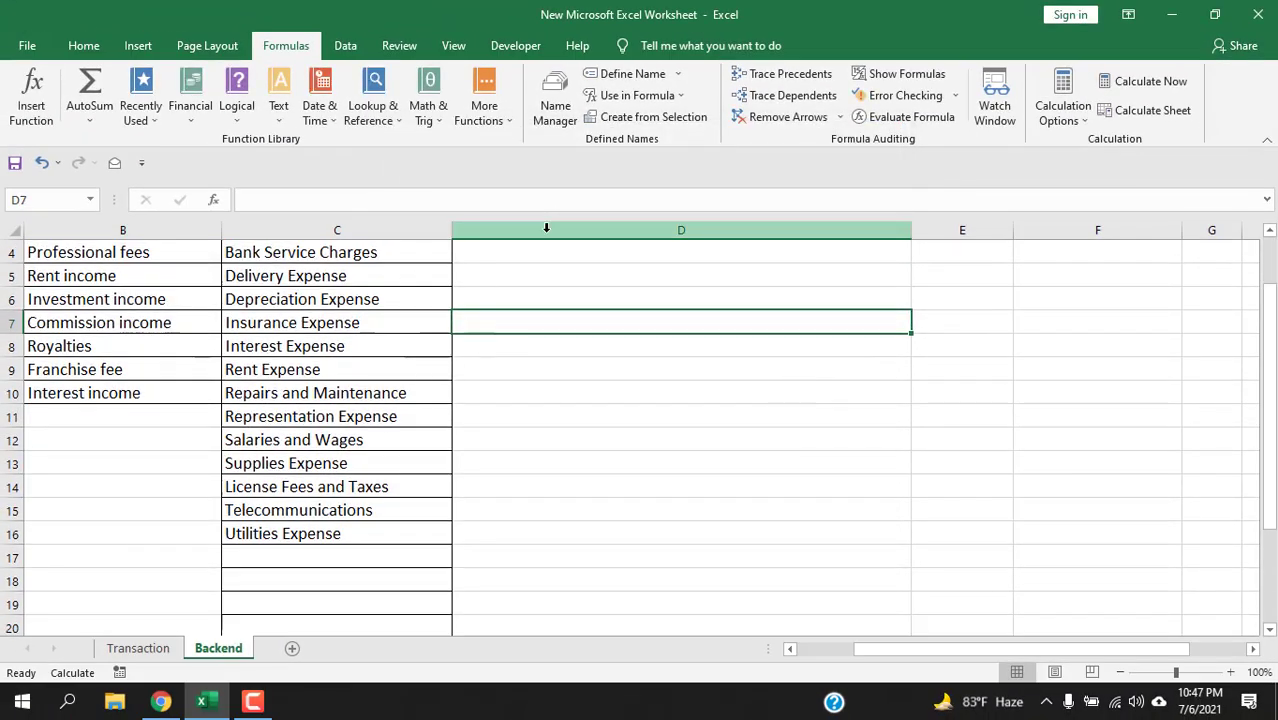
pyautogui.click(557, 110)
pyautogui.click(485, 232)
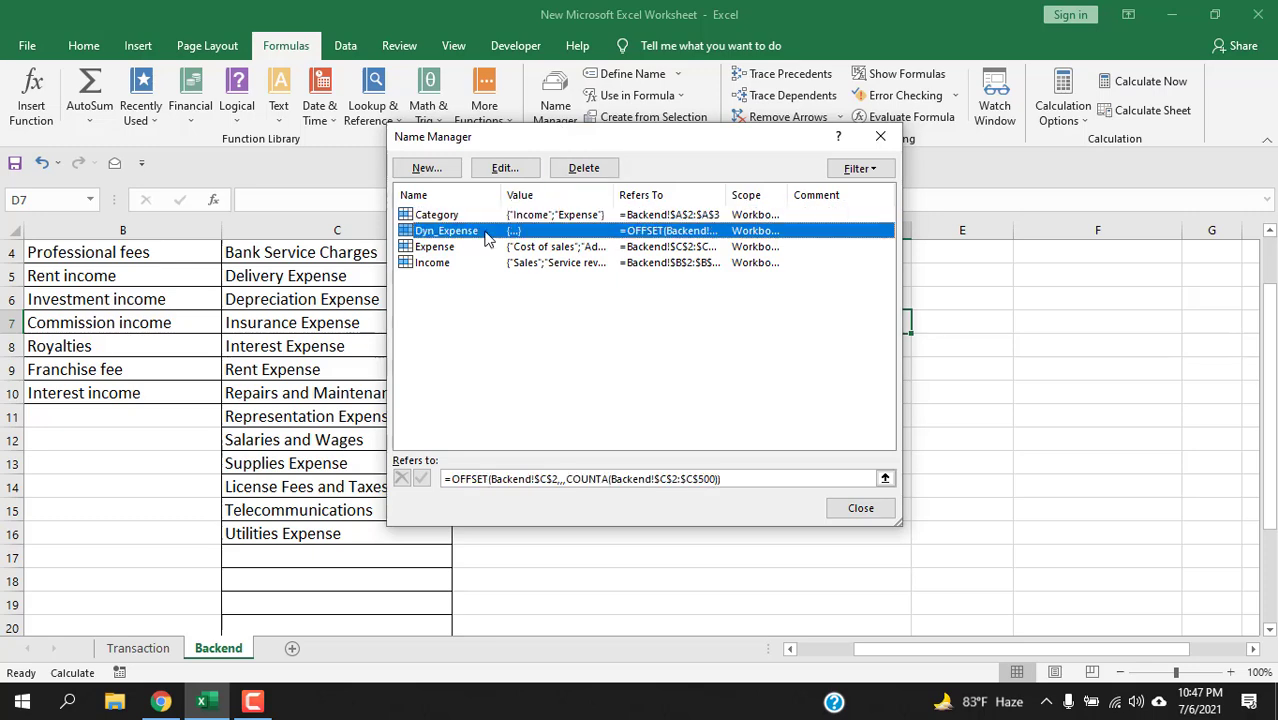
pyautogui.doubleClick(485, 237)
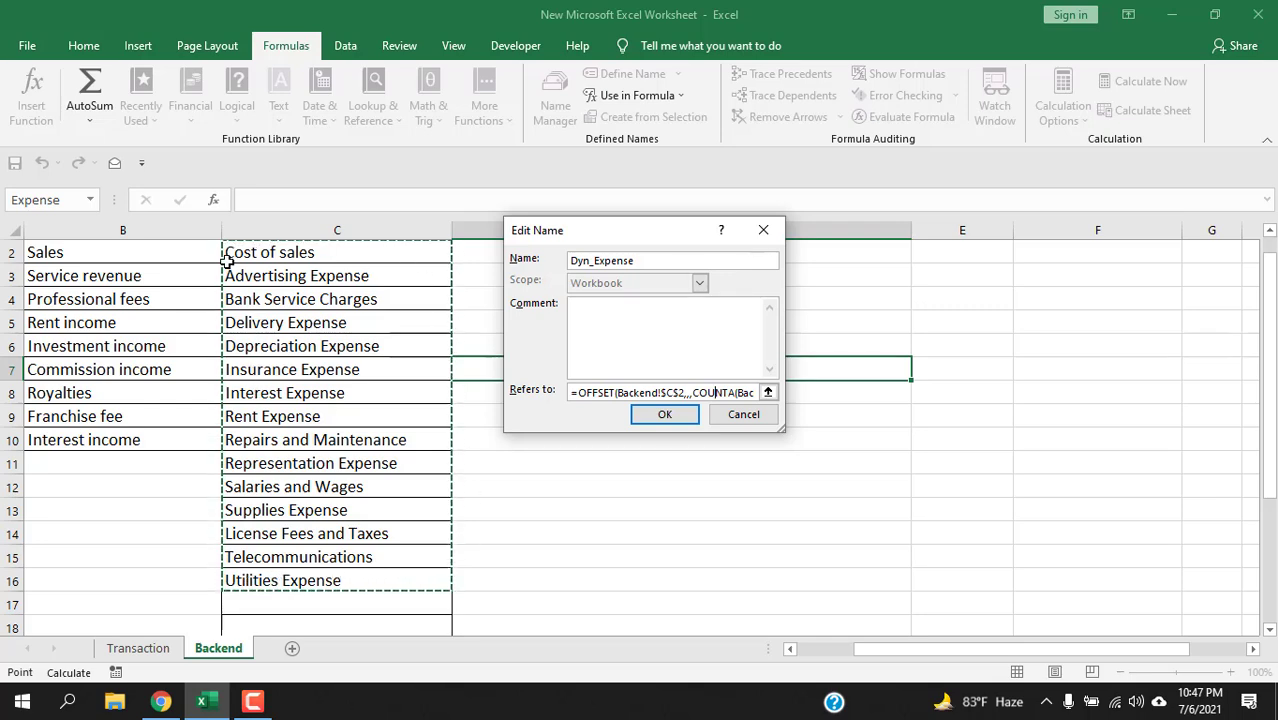
pyautogui.press('Escape')
# Step: Add the test entry werwrewer in C17, directly below Utilities Expense
pyautogui.scroll(-1, 428, 557)
pyautogui.click(315, 533)
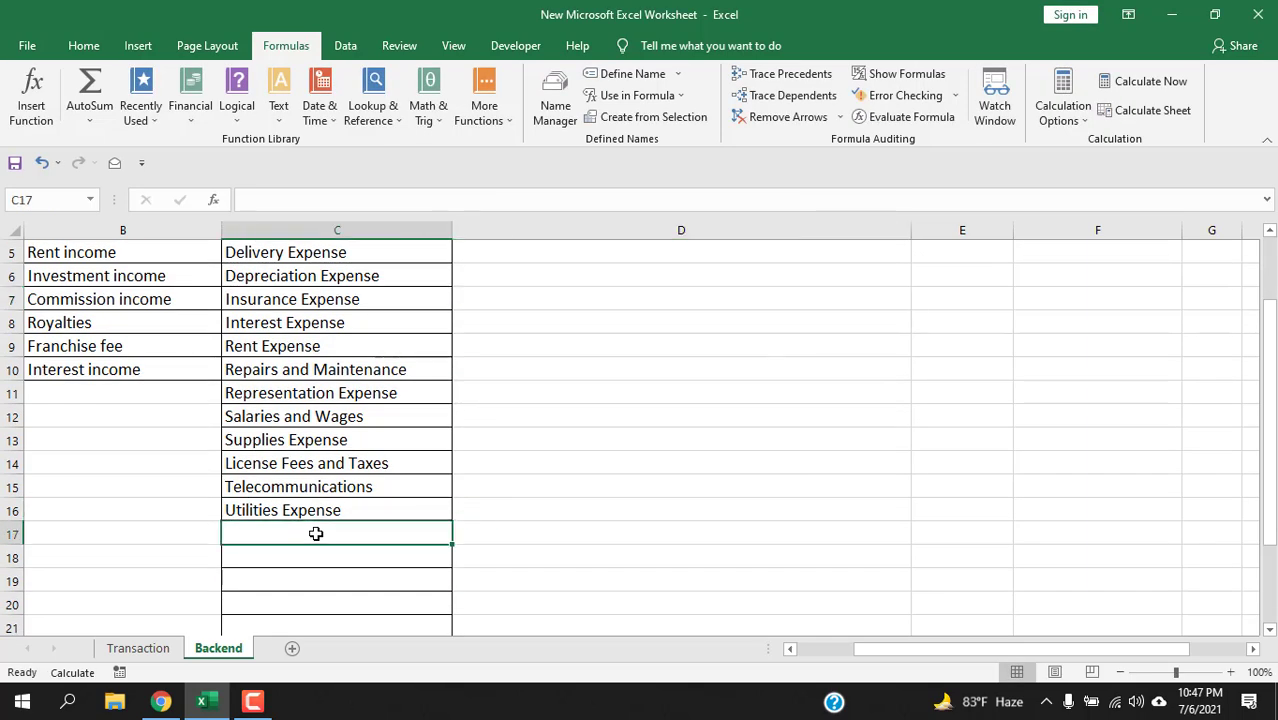
pyautogui.write('werwrewer')
pyautogui.press('Tab')
pyautogui.press('Down')
# Step: Reopen the Dyn_Expense definition and check whether its range includes the test entry in C17
pyautogui.click(553, 100)
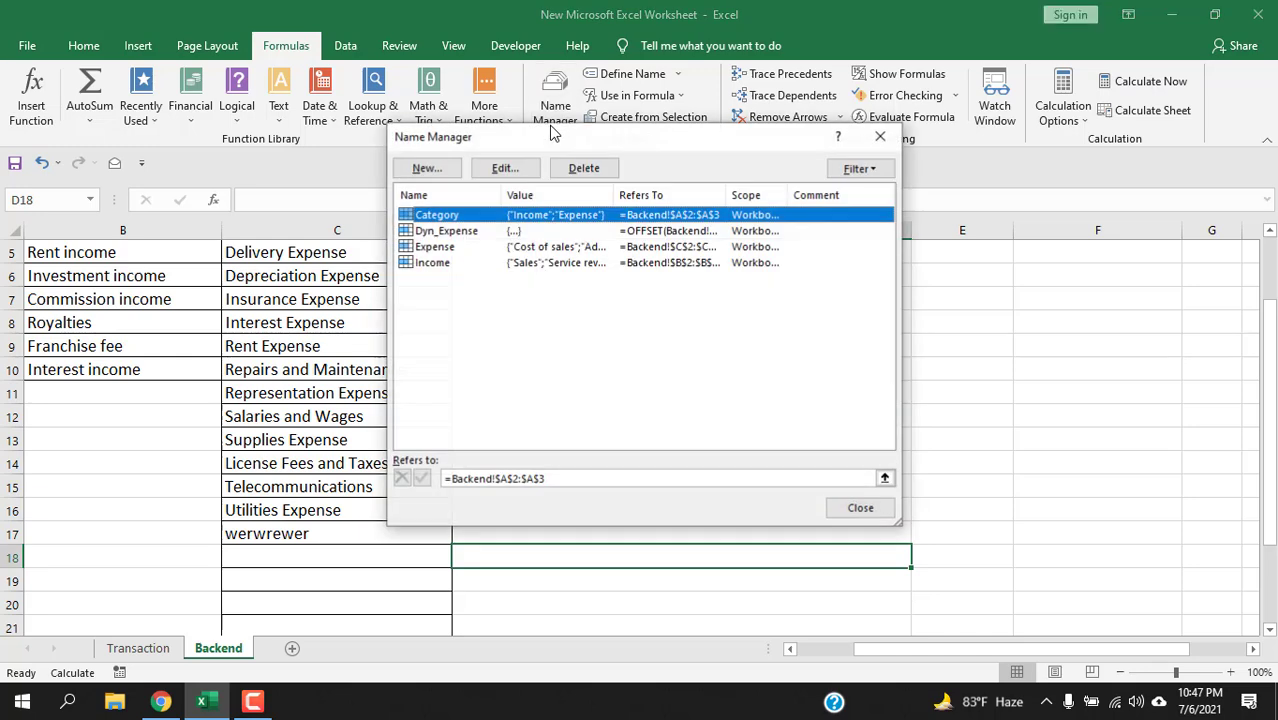
pyautogui.doubleClick(505, 232)
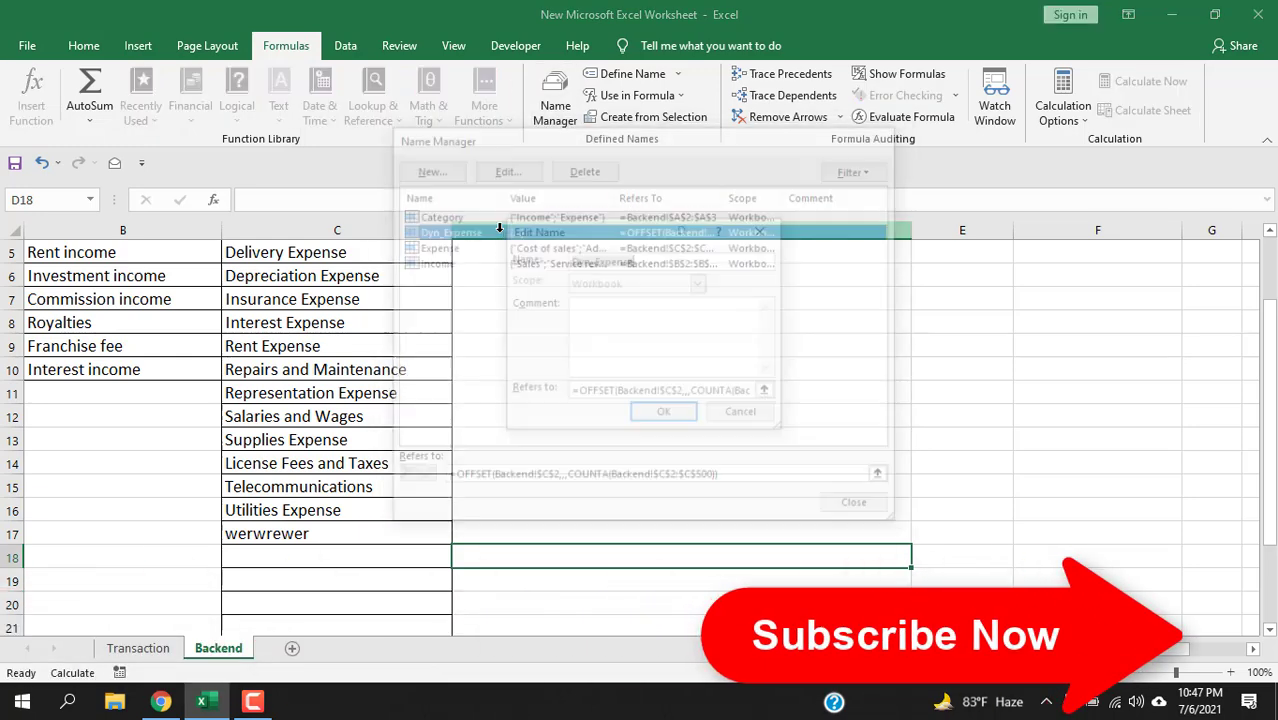
pyautogui.click(655, 393)
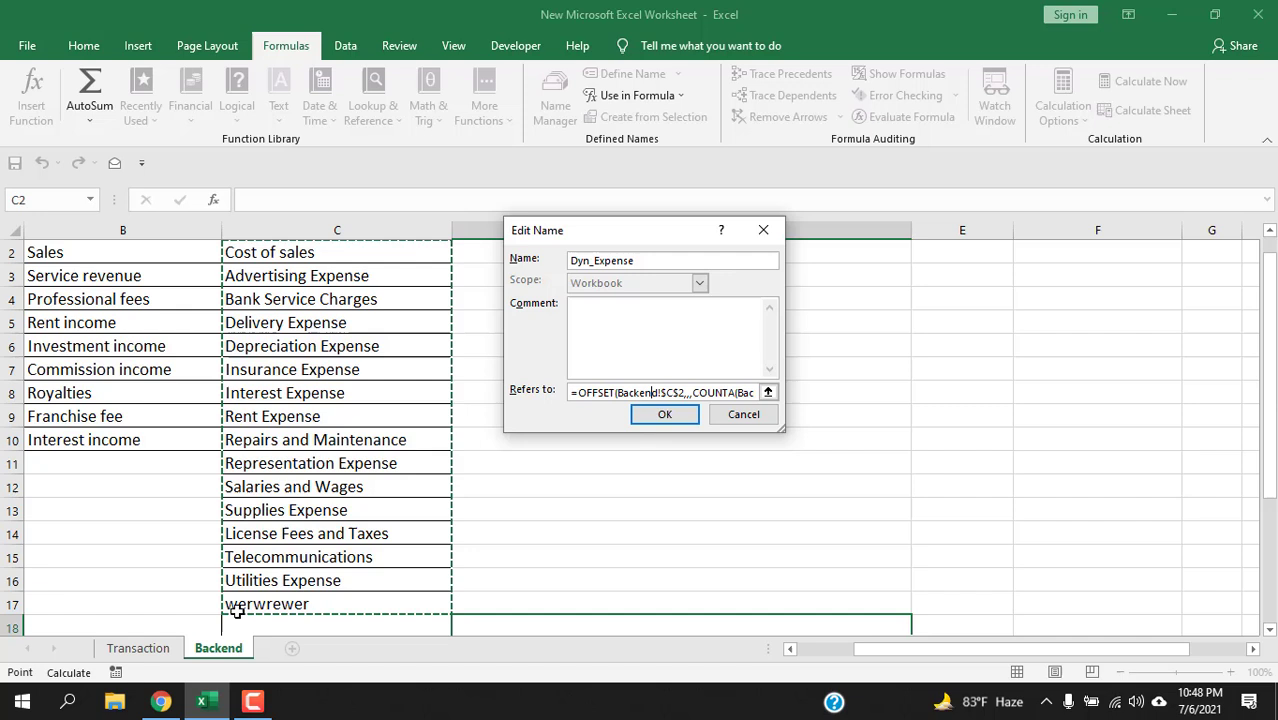